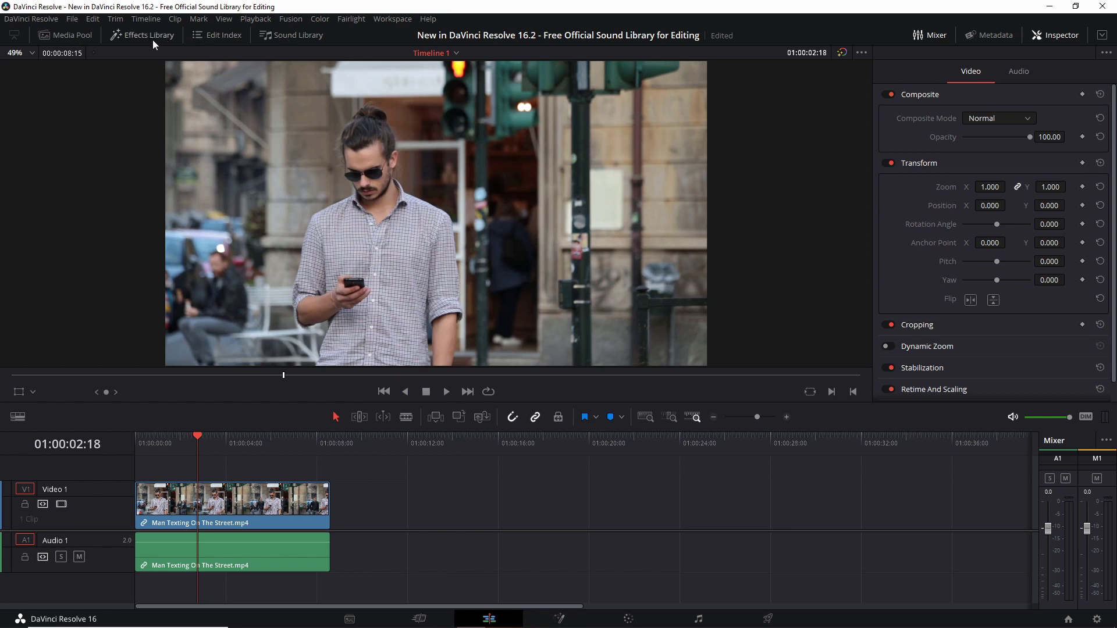
Open the Sound Library on the Fairlight page and start the download of the free sound library
{"action": "left_click", "coordinate": [294, 37]}
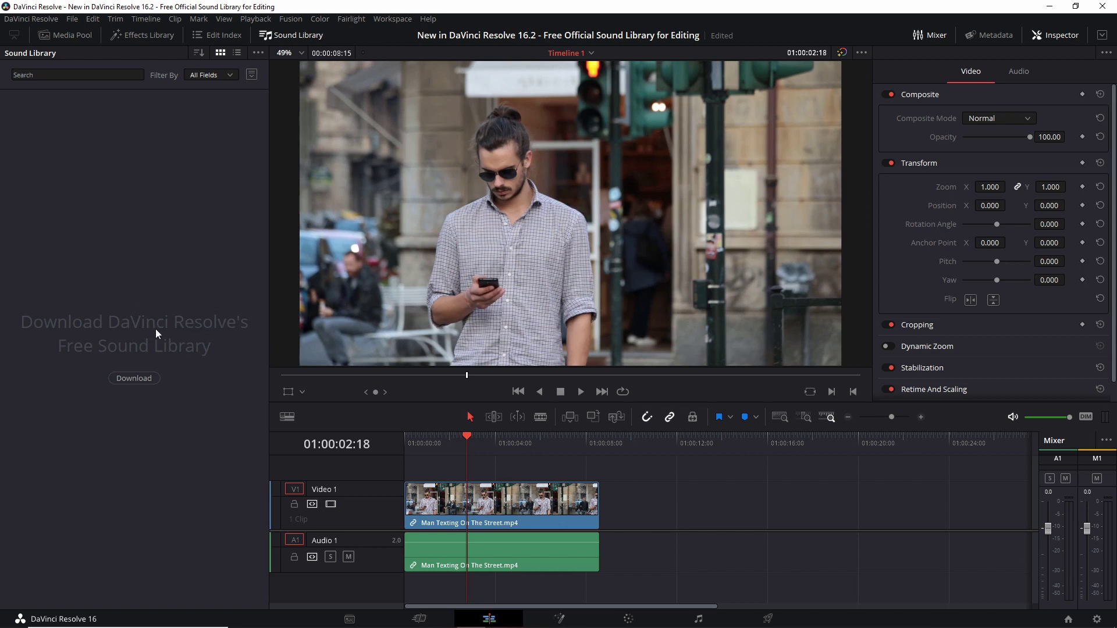
{"action": "left_click", "coordinate": [699, 620]}
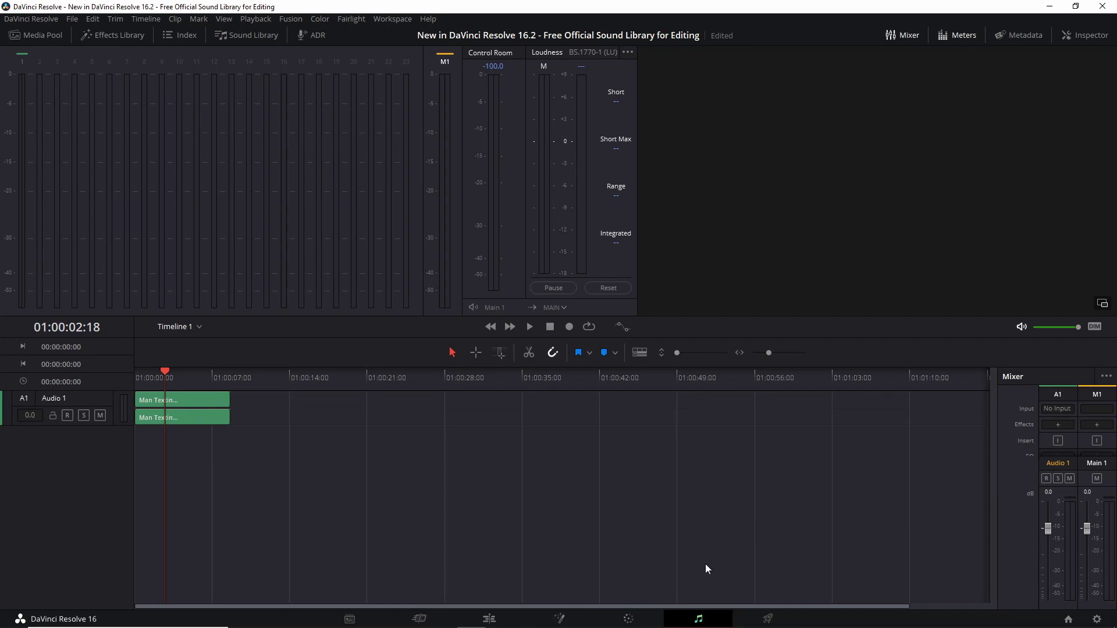
{"action": "left_click", "coordinate": [217, 38]}
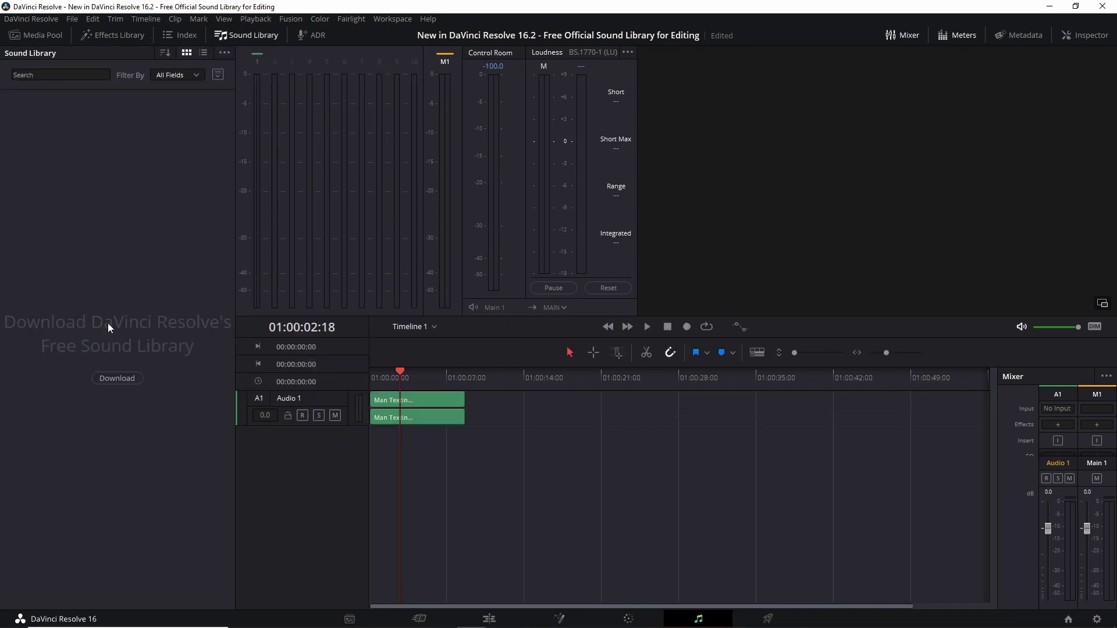
{"action": "left_click", "coordinate": [138, 379]}
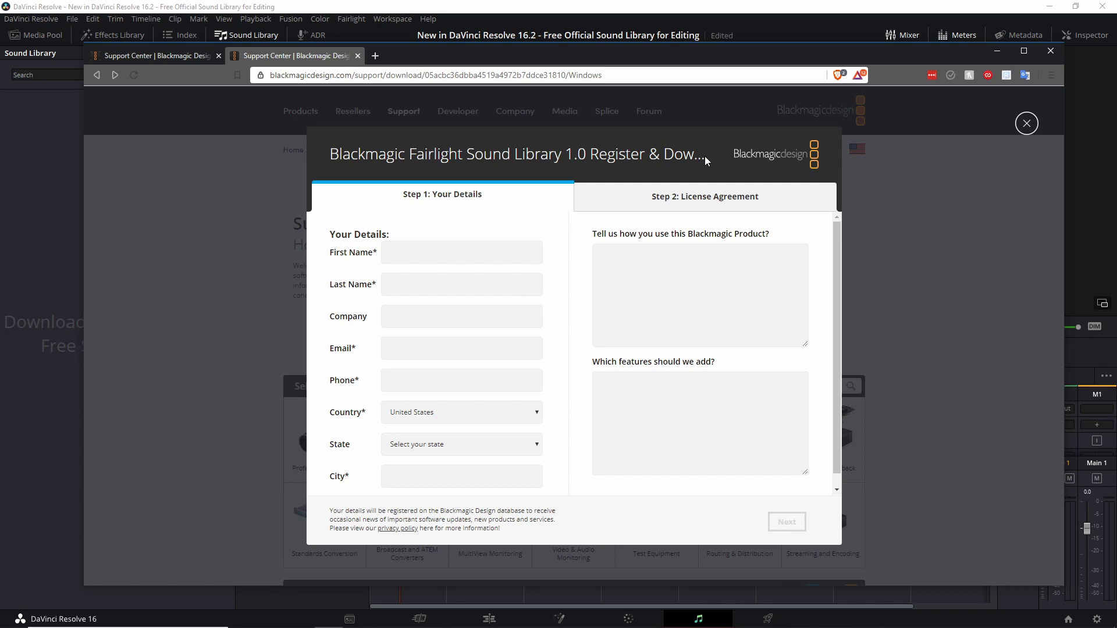
Complete the registration details and license agreement, and save Blackmagic_Fairlight_Sound_Library_Windows.zip to the Desktop
{"action": "type", "text": "Chris"}
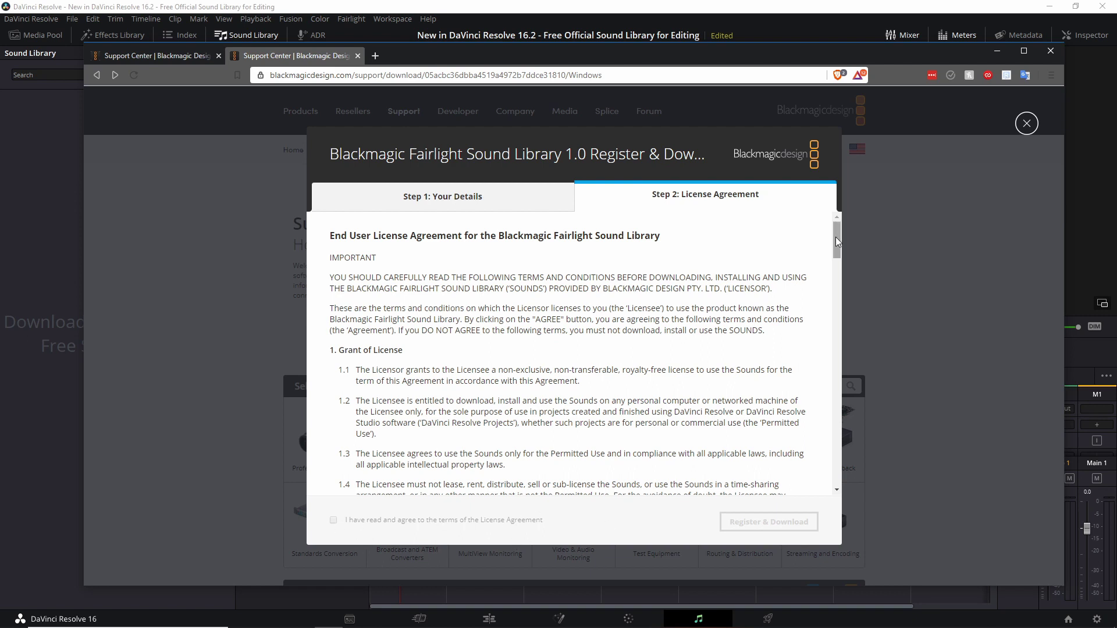
{"action": "left_click_drag", "start_coordinate": [835, 236], "coordinate": [836, 465]}
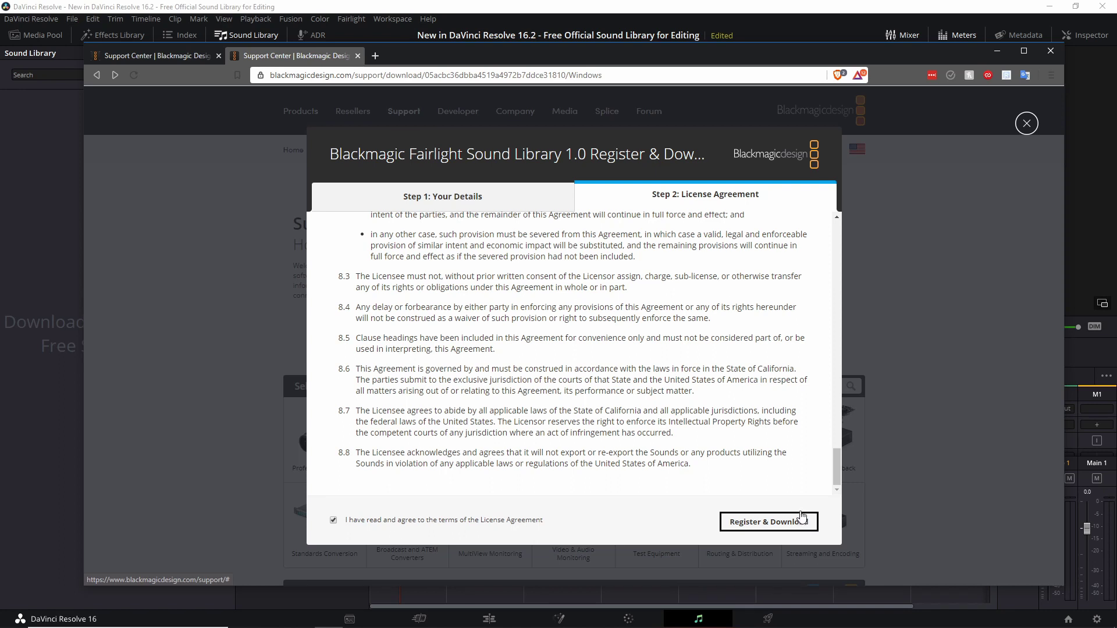
{"action": "left_click", "coordinate": [804, 522]}
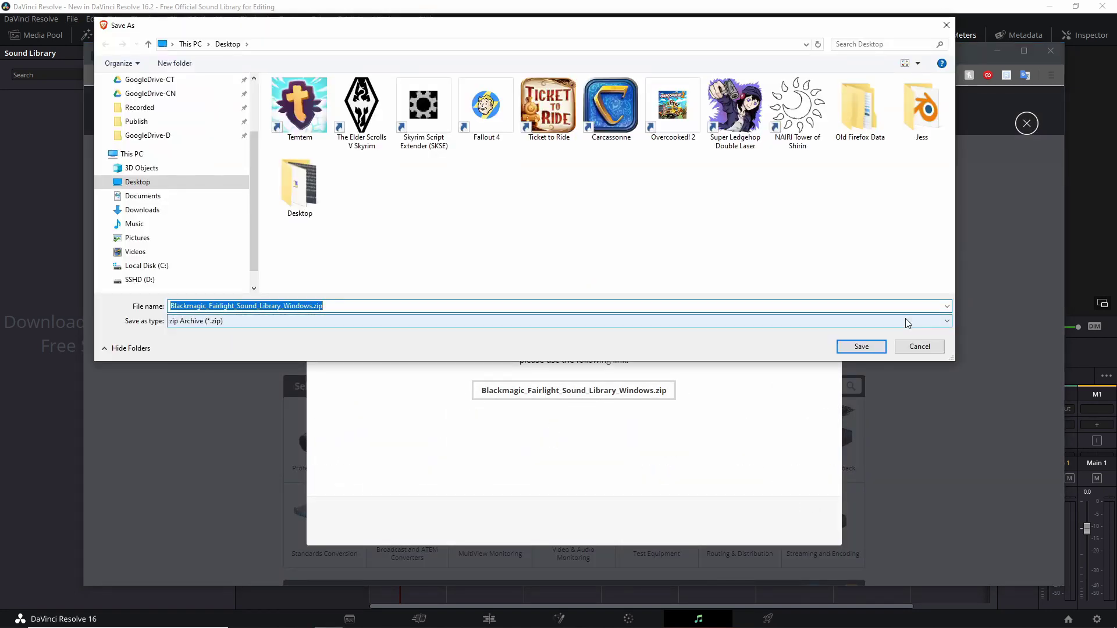
{"action": "left_click", "coordinate": [878, 345]}
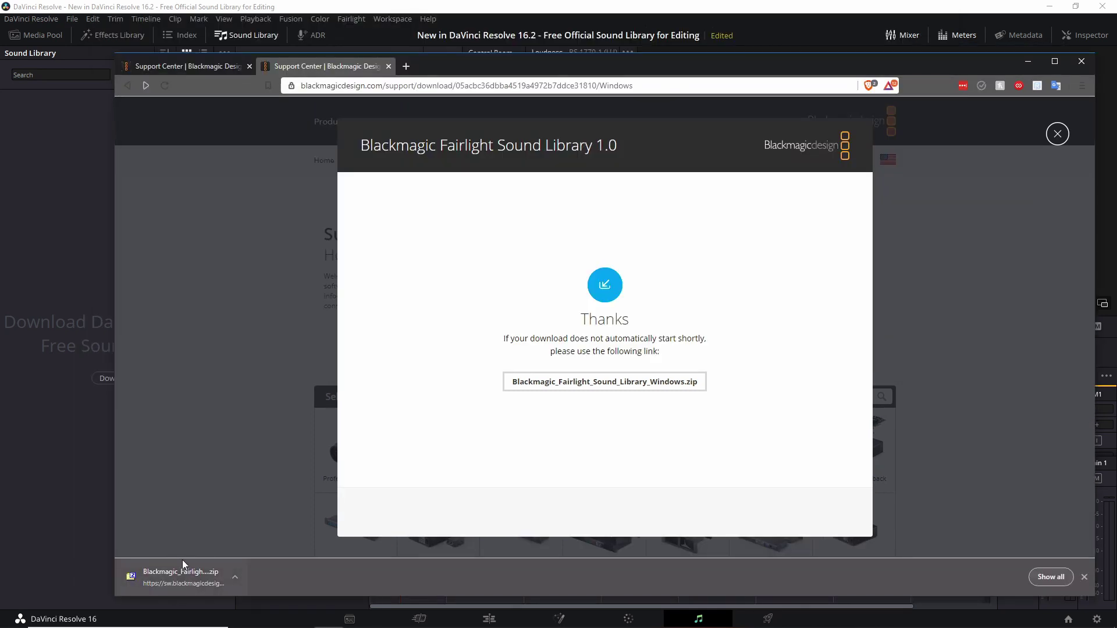
Open the downloaded archive and extract Blackmagic_Fairlight_Sound_Library_Windows.exe to the SSHD (D:) drive
{"action": "left_click", "coordinate": [186, 584]}
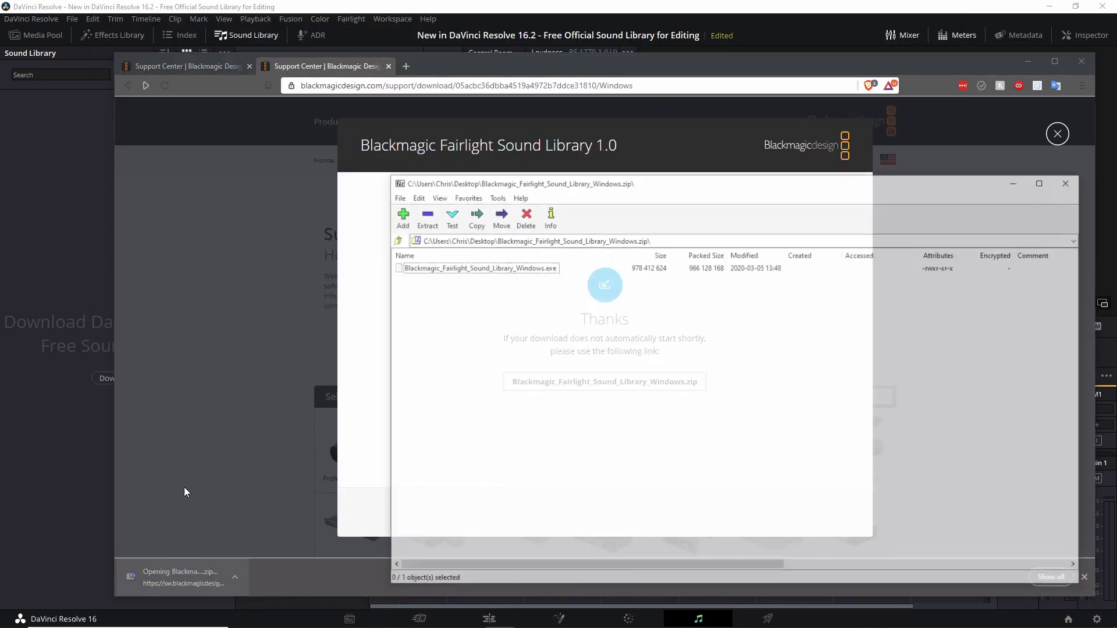
{"action": "left_click_drag", "start_coordinate": [563, 181], "coordinate": [346, 123]}
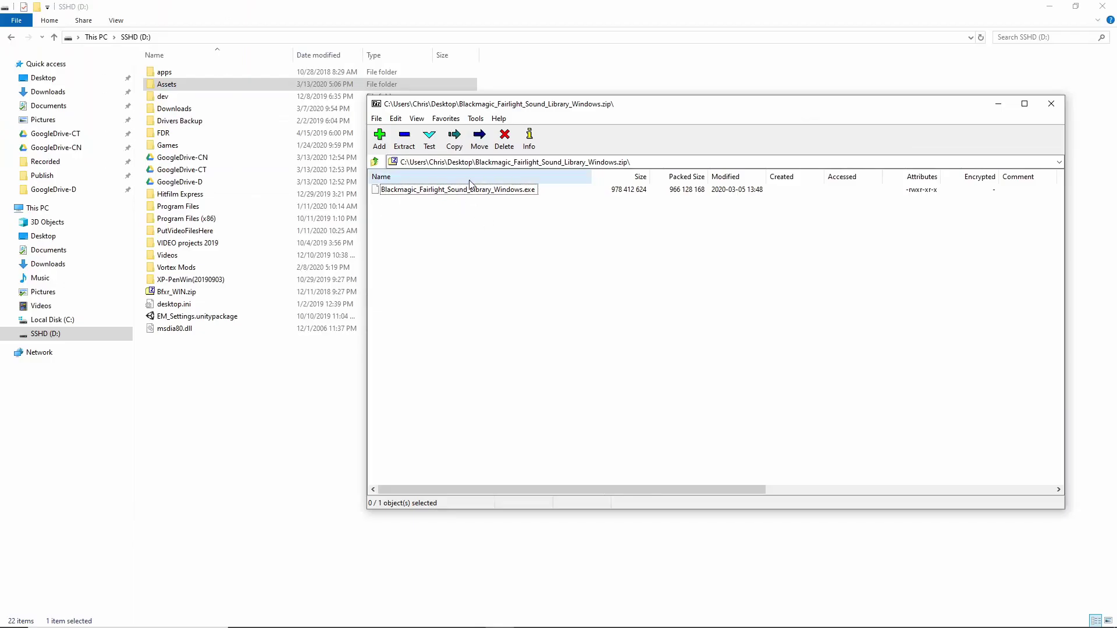
{"action": "left_click_drag", "start_coordinate": [533, 194], "coordinate": [261, 391]}
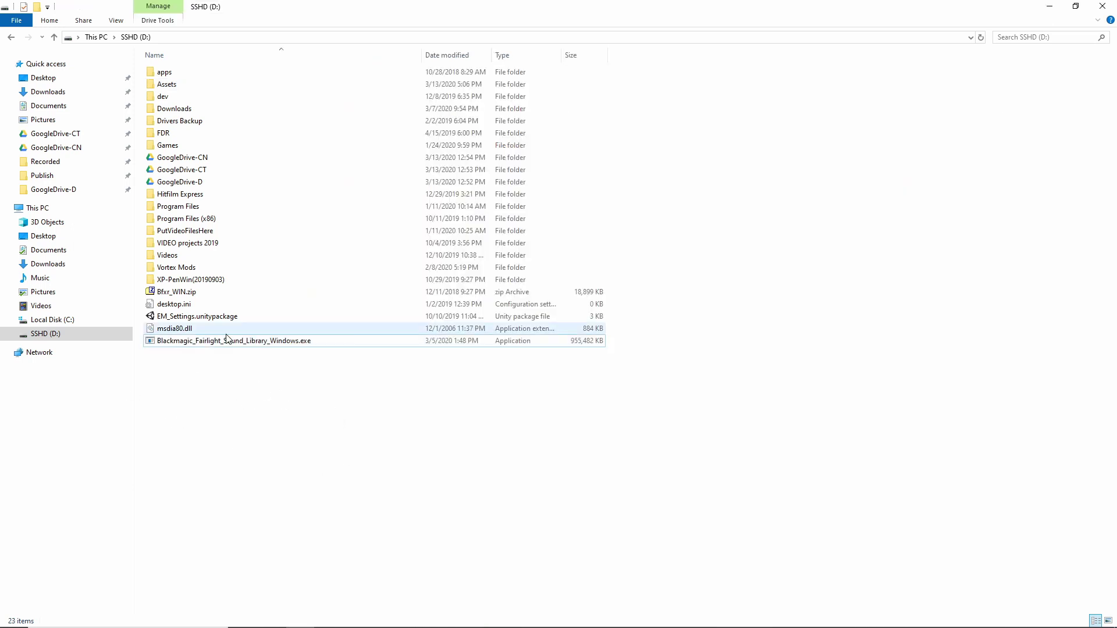
Run the extracted Fairlight Sound Library installer and change the installation folder to the D: drive
{"action": "double_click", "coordinate": [255, 343]}
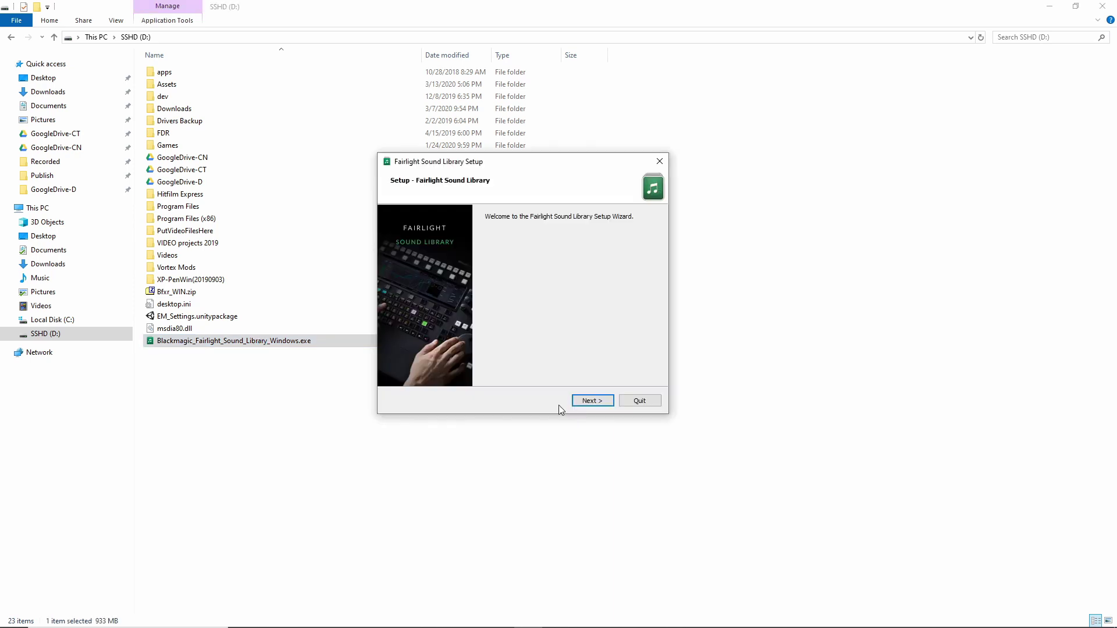
{"action": "left_click", "coordinate": [574, 400]}
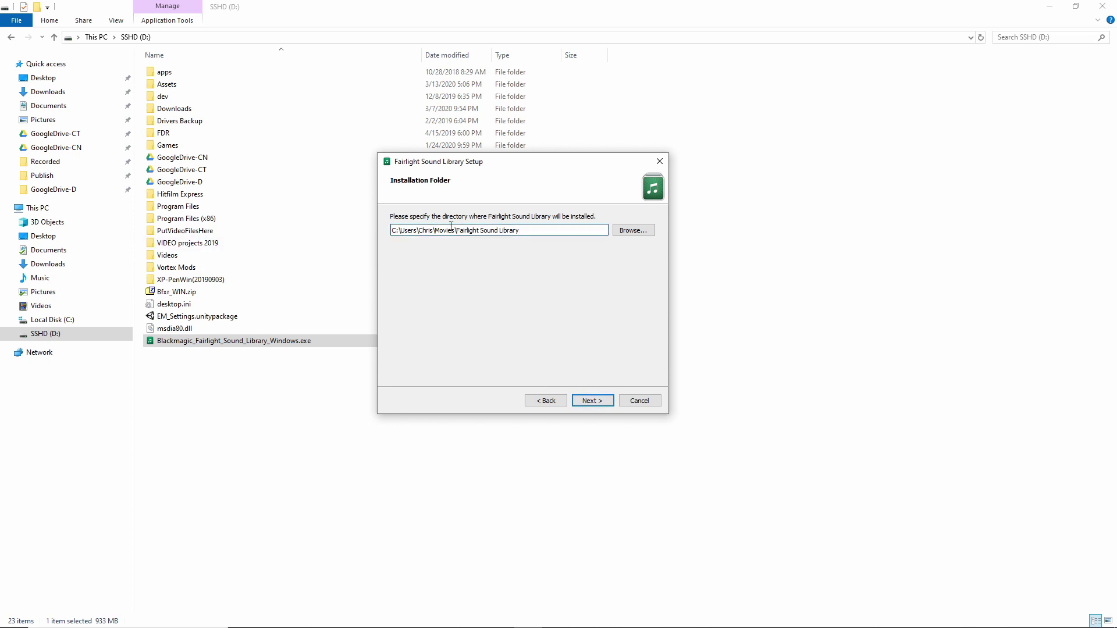
{"action": "left_click", "coordinate": [396, 231]}
{"action": "key", "text": "BackSpace"}
{"action": "type", "text": "D"}
{"action": "left_click_drag", "start_coordinate": [405, 230], "coordinate": [593, 324]}
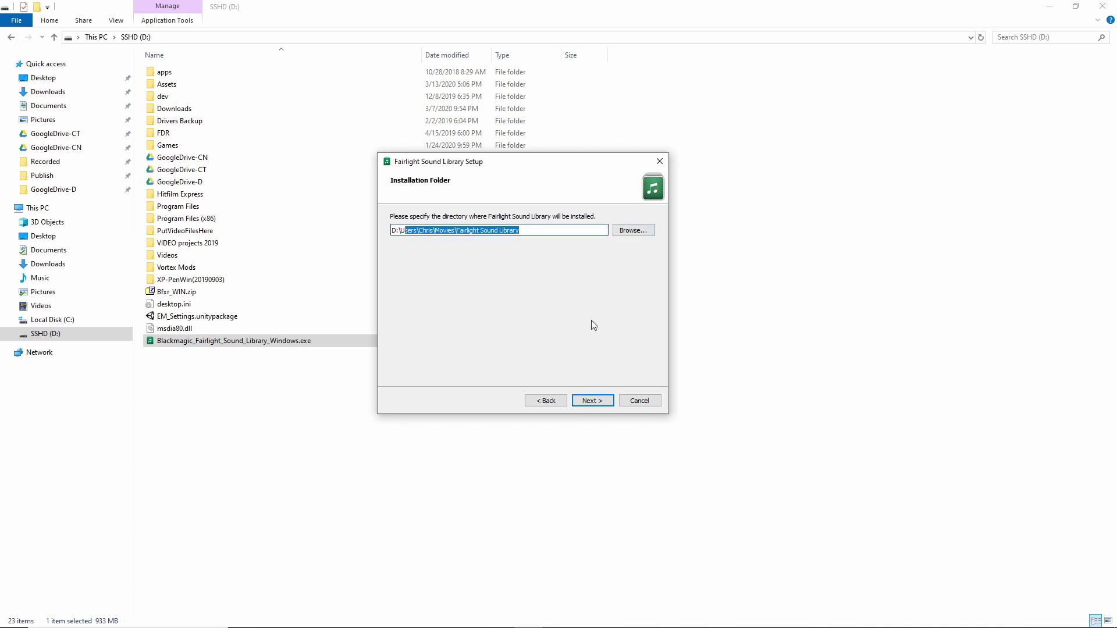
{"action": "left_click", "coordinate": [601, 401]}
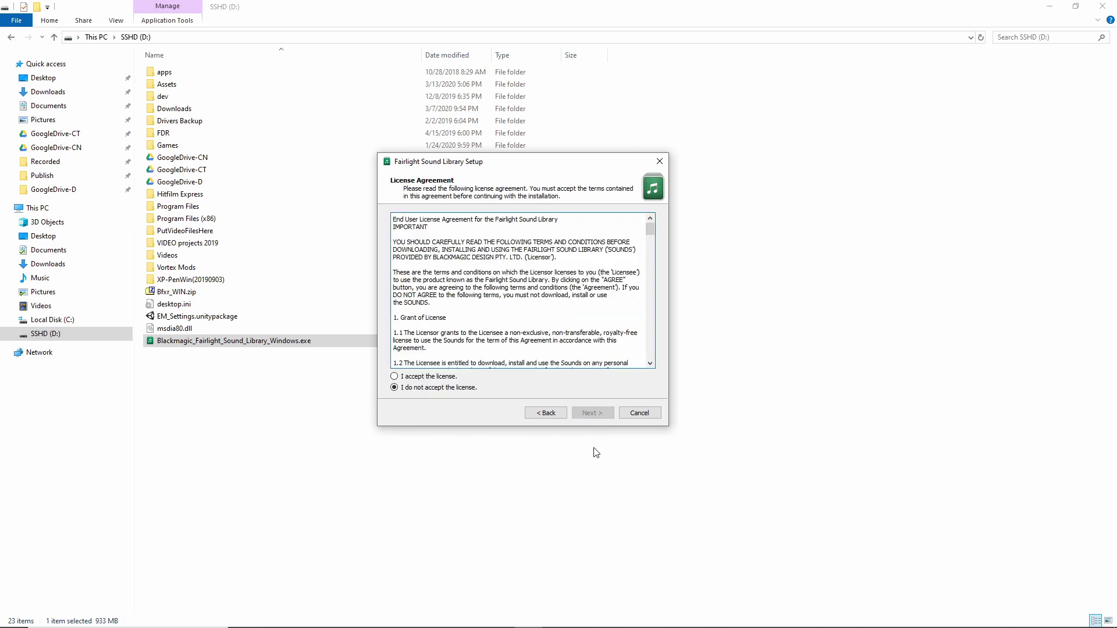
Accept the installer's license agreement and proceed with the Fairlight Sound Library installation
{"action": "left_click", "coordinate": [417, 377]}
{"action": "left_click_drag", "start_coordinate": [650, 230], "coordinate": [649, 356]}
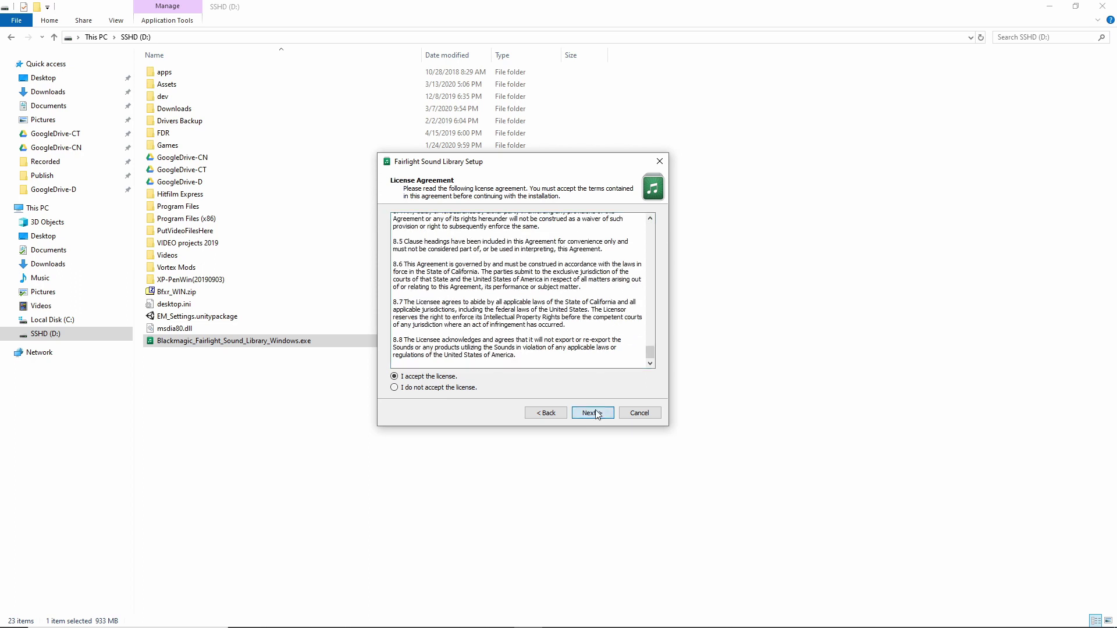
{"action": "left_click", "coordinate": [593, 412]}
{"action": "left_click", "coordinate": [595, 412]}
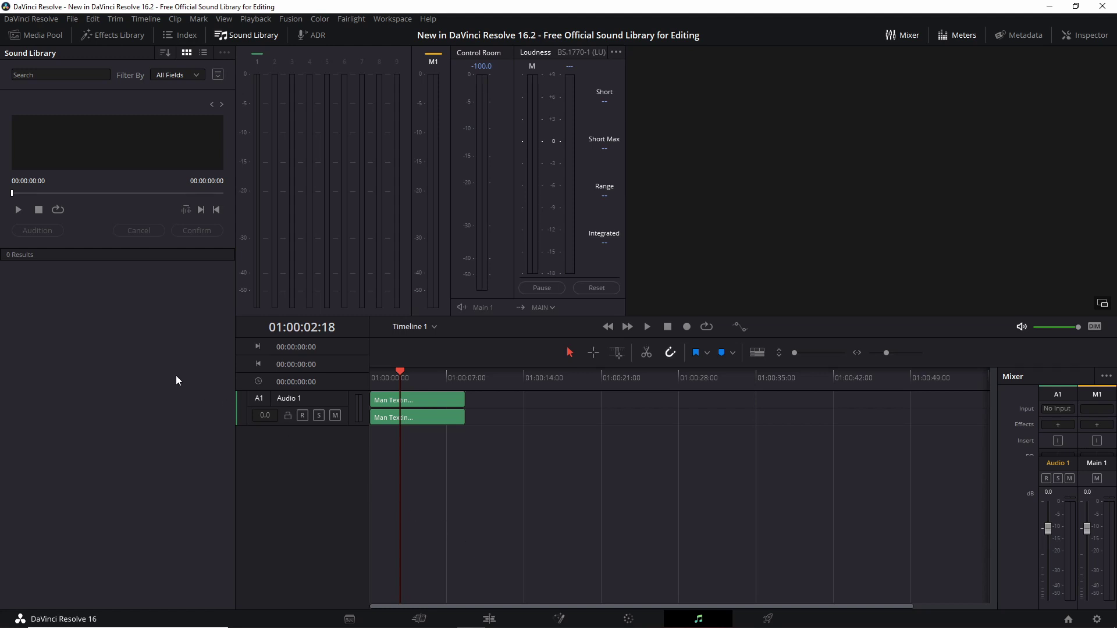
Show the library selector and search the Fairlight Sound Library for "rope" across all fields
{"action": "left_click", "coordinate": [219, 76]}
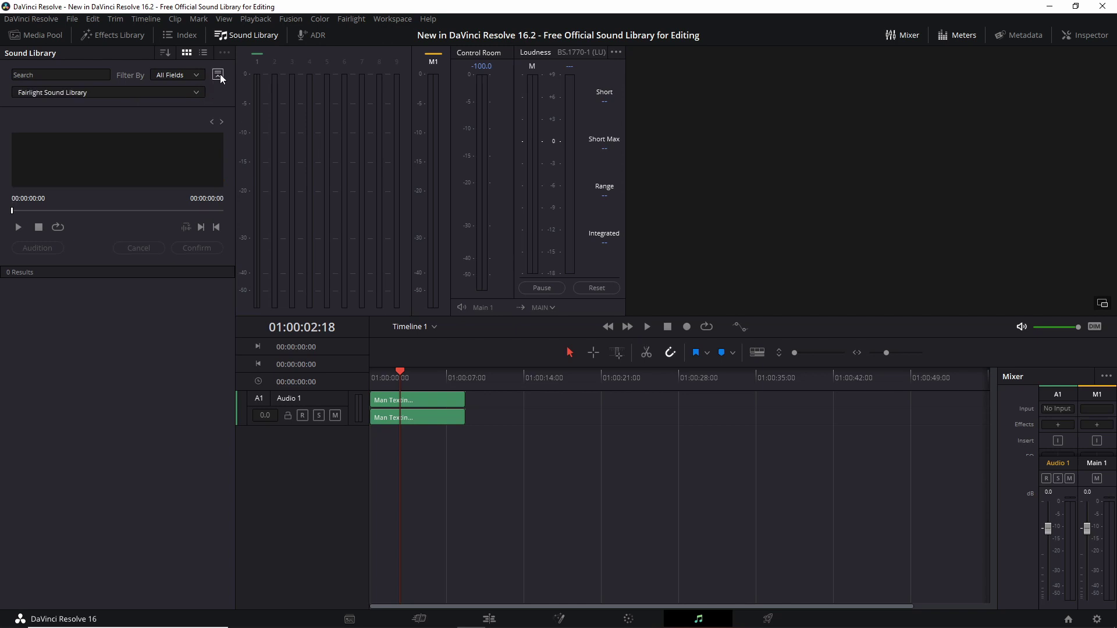
{"action": "left_click", "coordinate": [191, 94]}
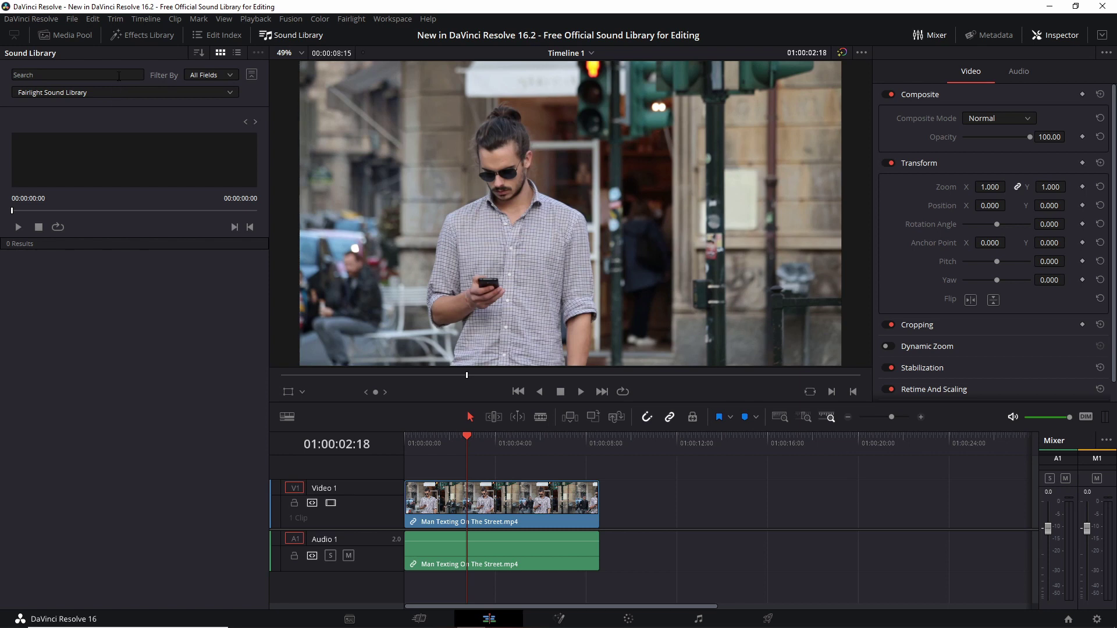
{"action": "left_click", "coordinate": [191, 77]}
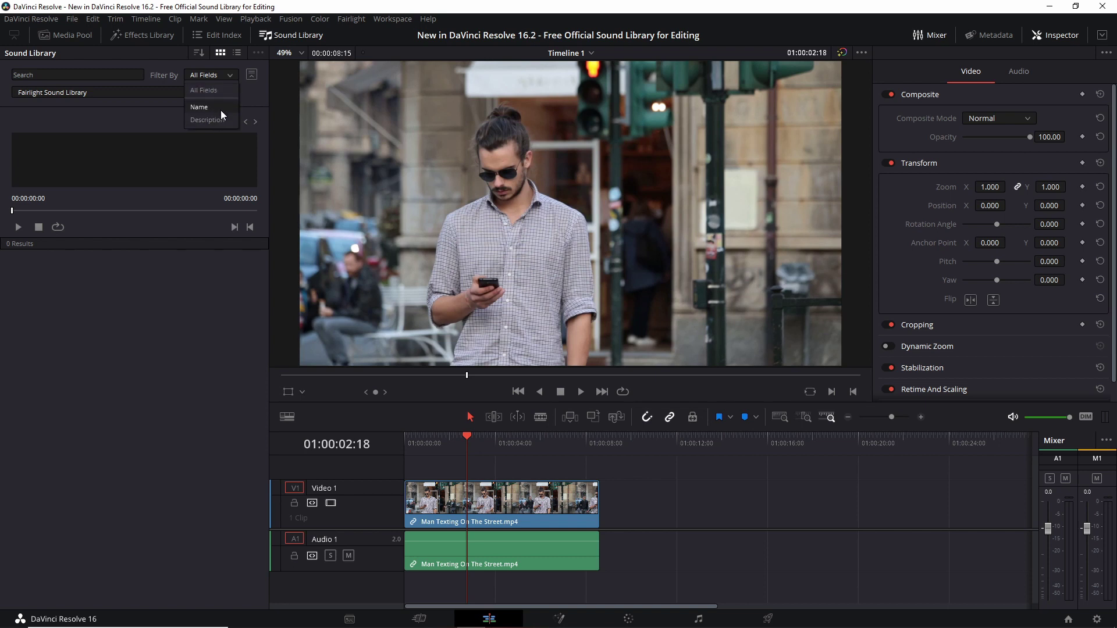
{"action": "left_click", "coordinate": [99, 74]}
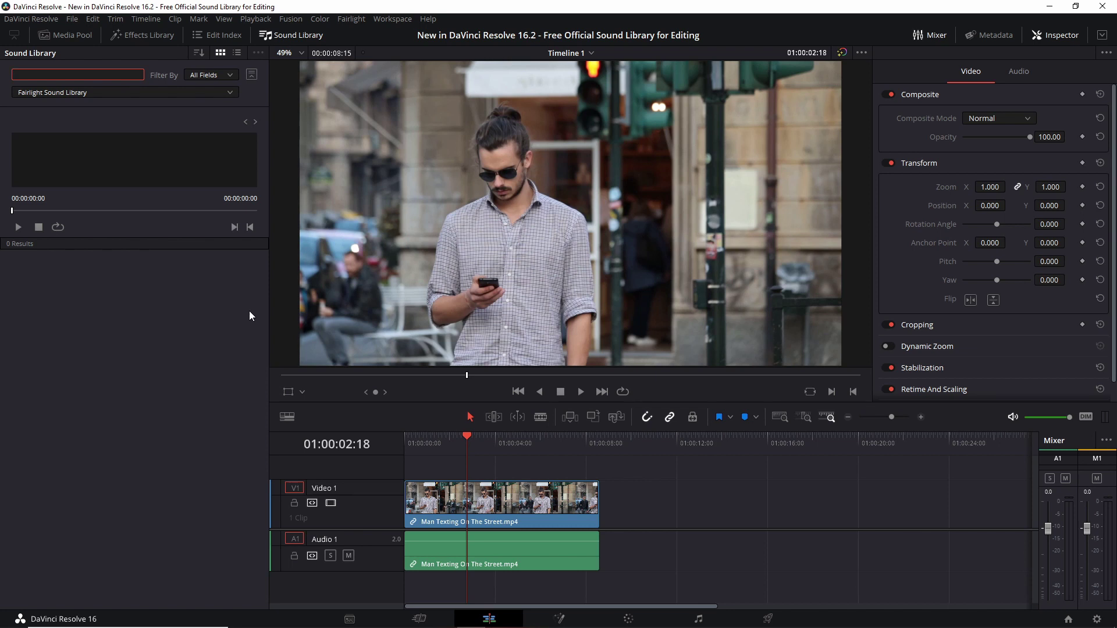
{"action": "type", "text": "rope"}
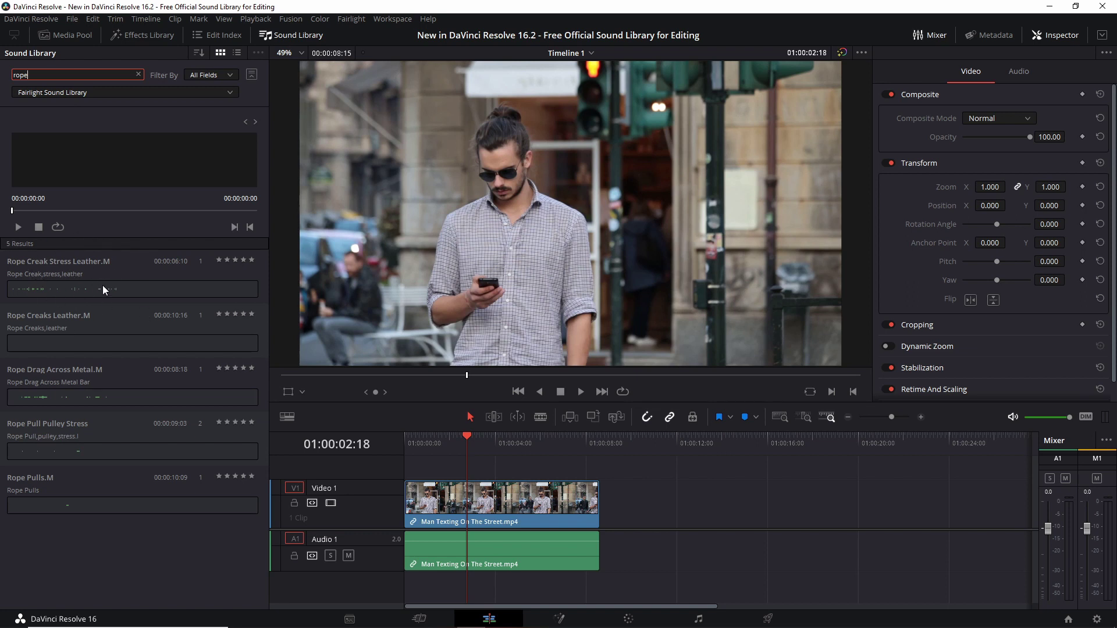
Preview the leather rope creak sounds and place Rope Creaks Leather.M on Audio 1 after the existing clip
{"action": "left_click", "coordinate": [129, 277]}
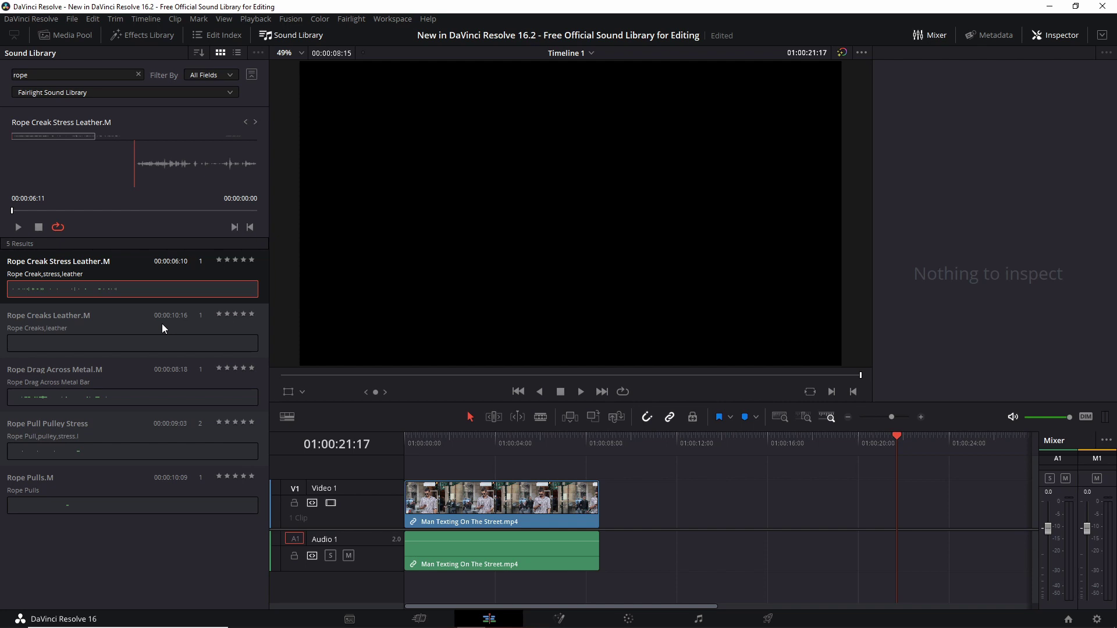
{"action": "left_click", "coordinate": [161, 329]}
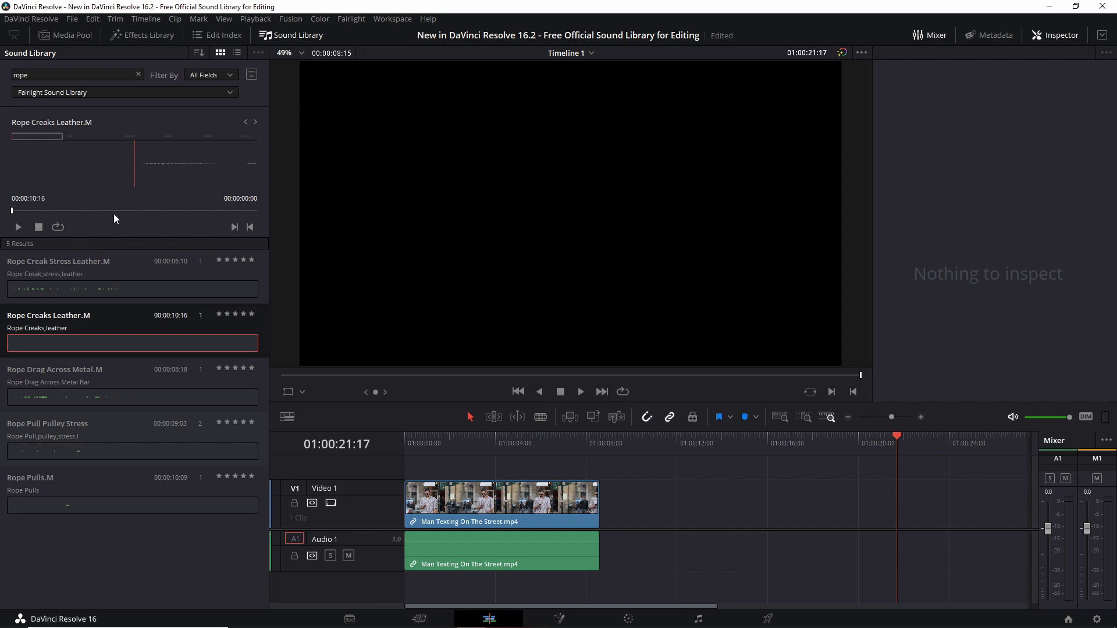
{"action": "left_click", "coordinate": [18, 227]}
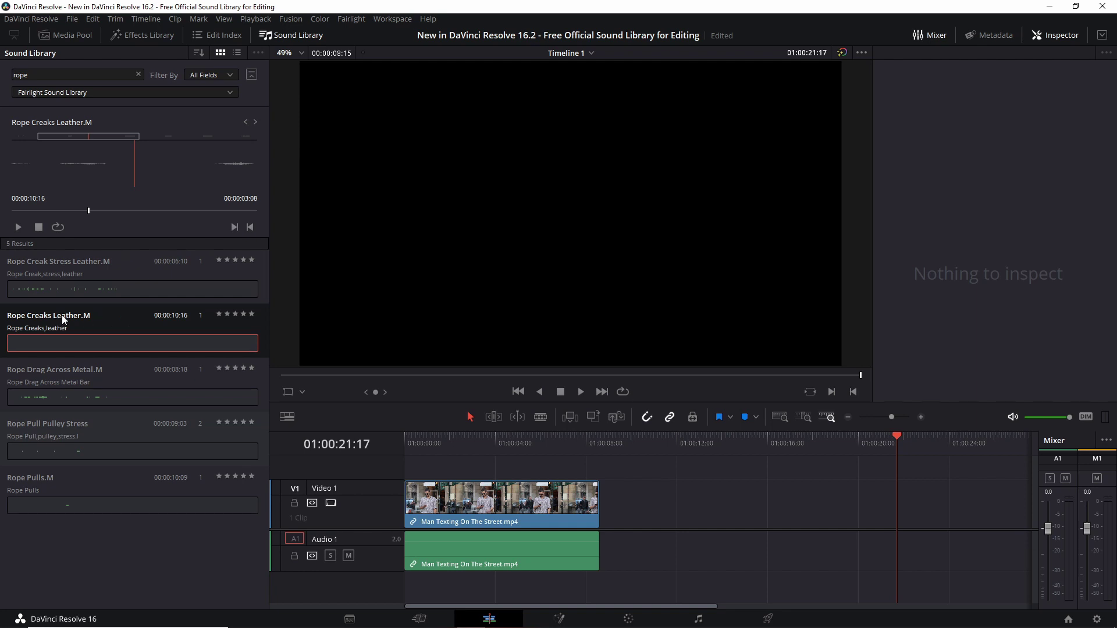
{"action": "left_click_drag", "start_coordinate": [73, 319], "coordinate": [641, 500]}
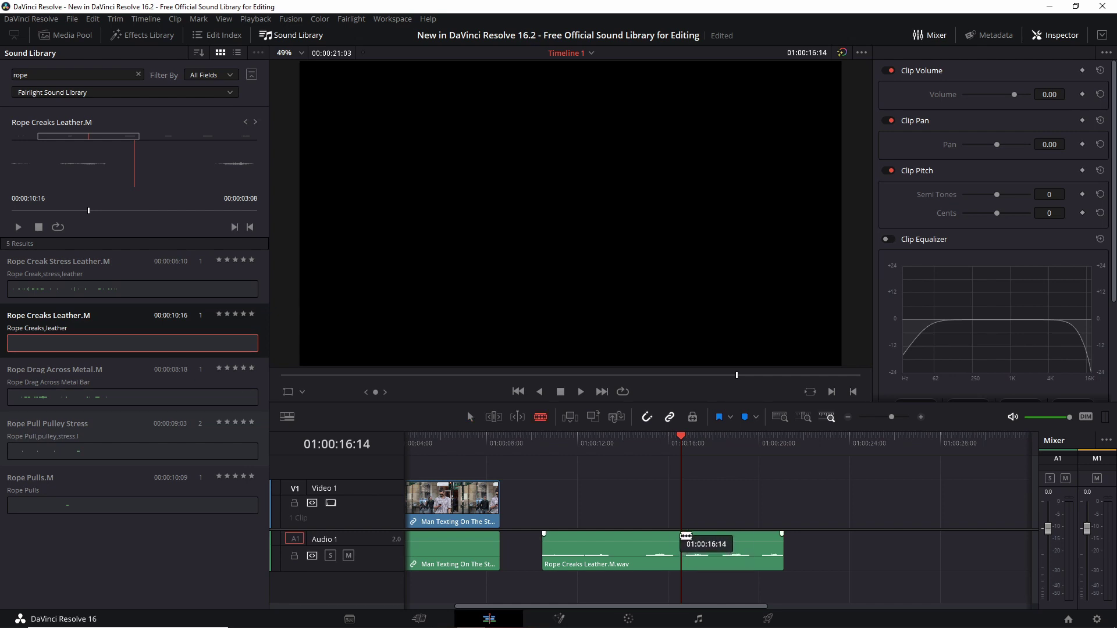
Split the Rope Creaks Leather.M clip at 01:00:16:14 and 01:00:18:01
{"action": "left_click", "coordinate": [682, 536]}
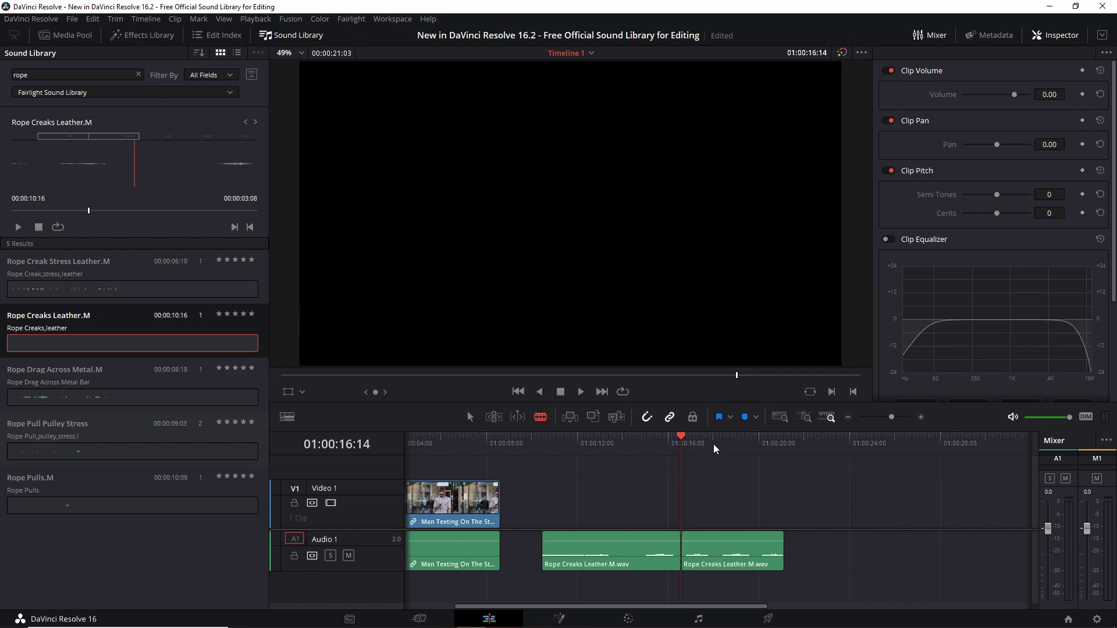
{"action": "left_click_drag", "start_coordinate": [715, 449], "coordinate": [717, 448]}
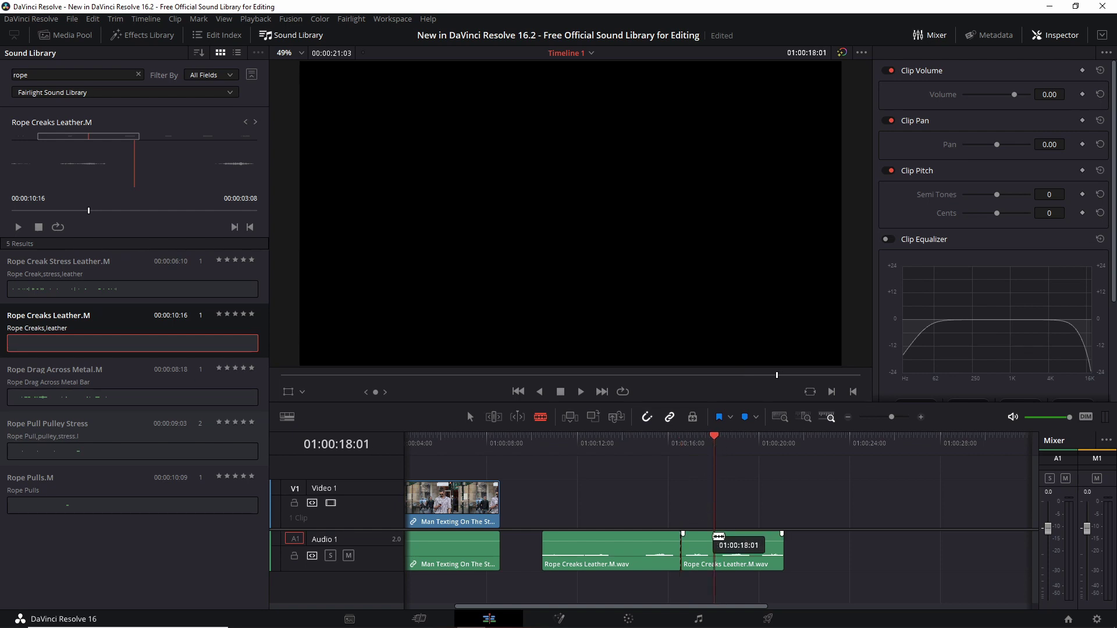
{"action": "left_click", "coordinate": [717, 536]}
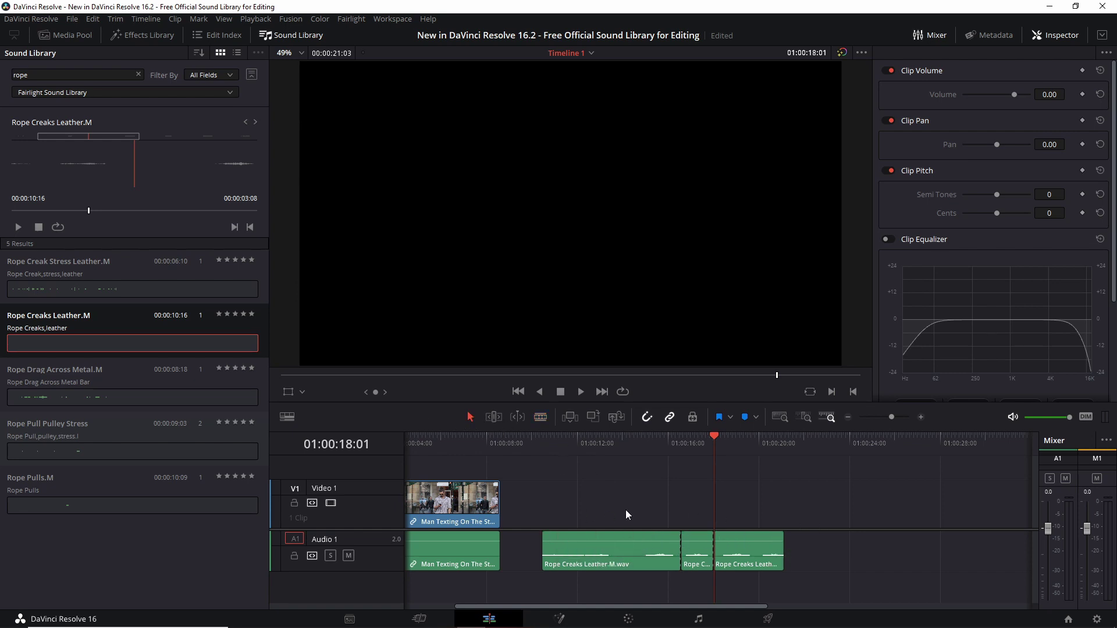
Ripple delete the first and last pieces of the split rope clip, keeping only the short middle piece
{"action": "left_click", "coordinate": [644, 552]}
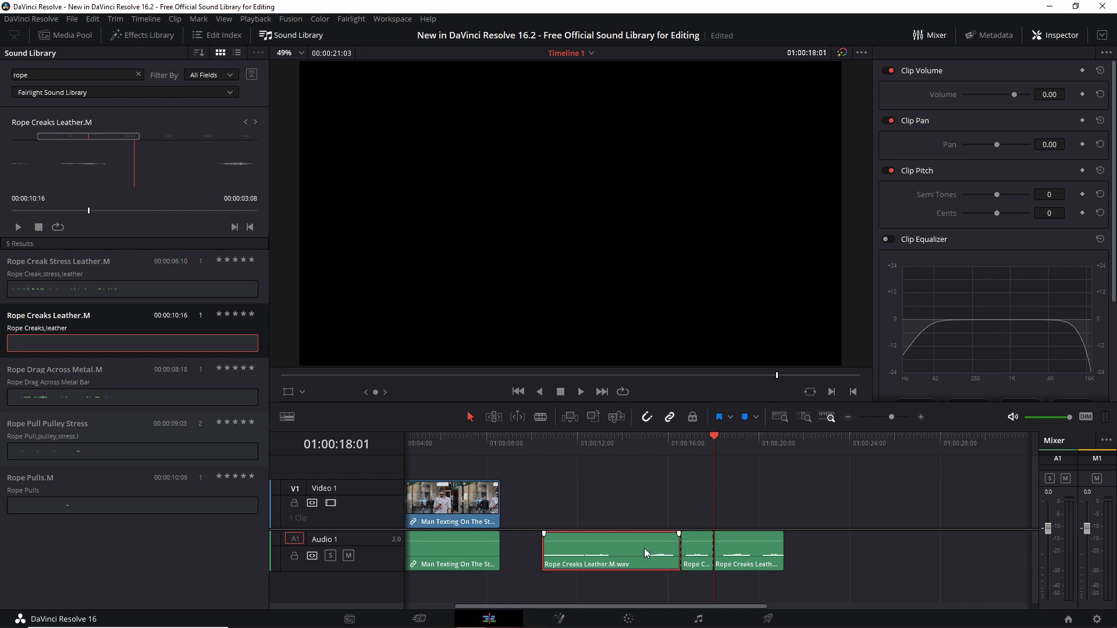
{"action": "left_click", "coordinate": [763, 557], "text": "ctrl"}
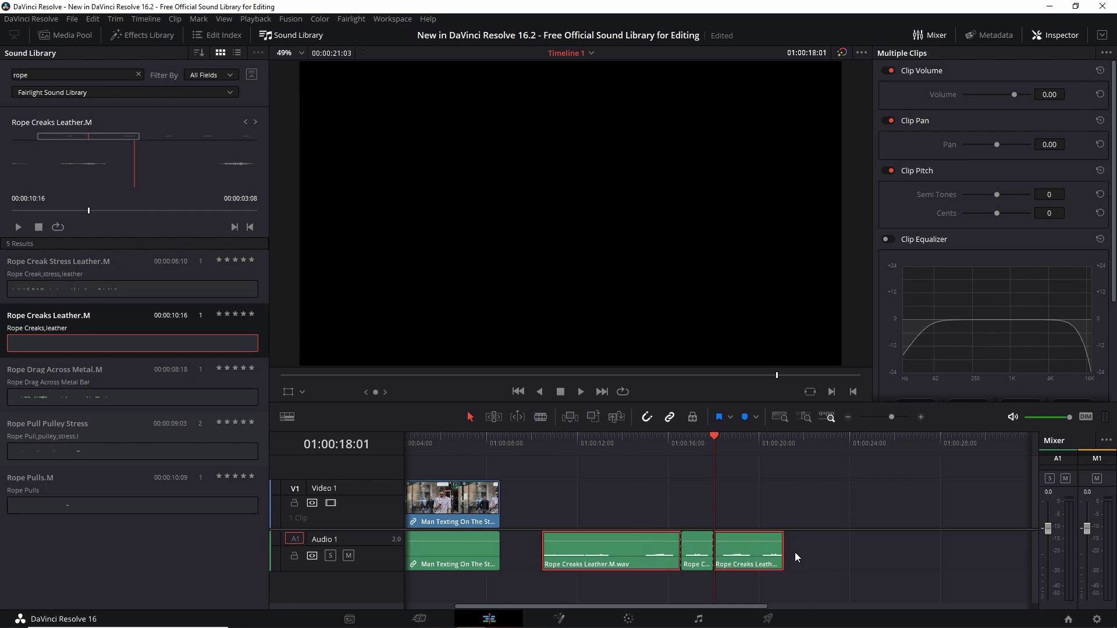
{"action": "key", "text": "ctrl+z"}
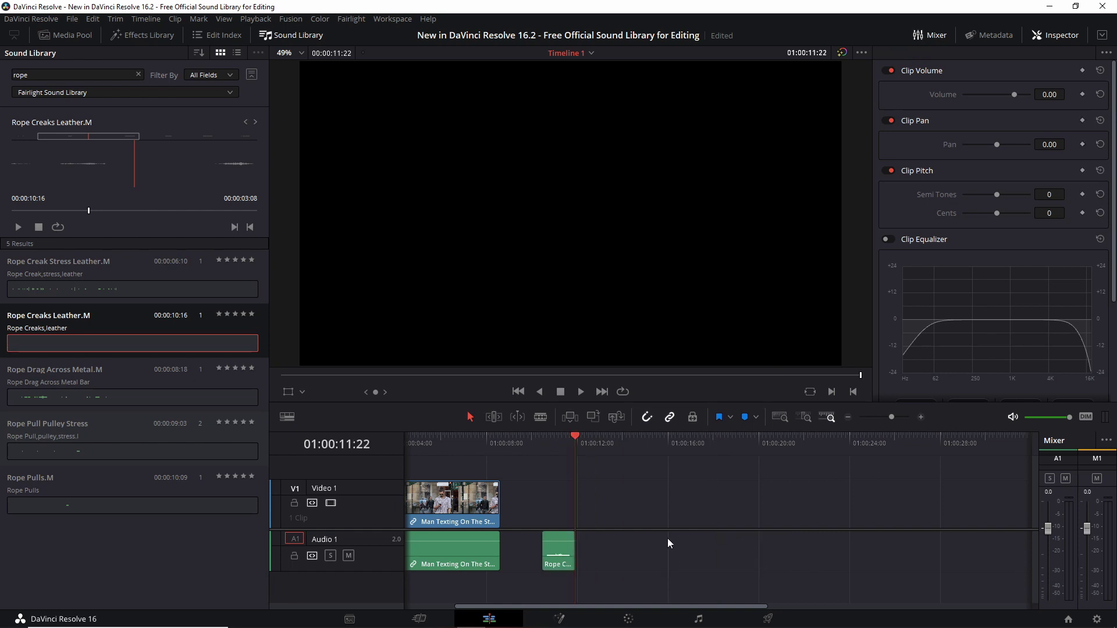
{"action": "key", "text": "ctrl+z"}
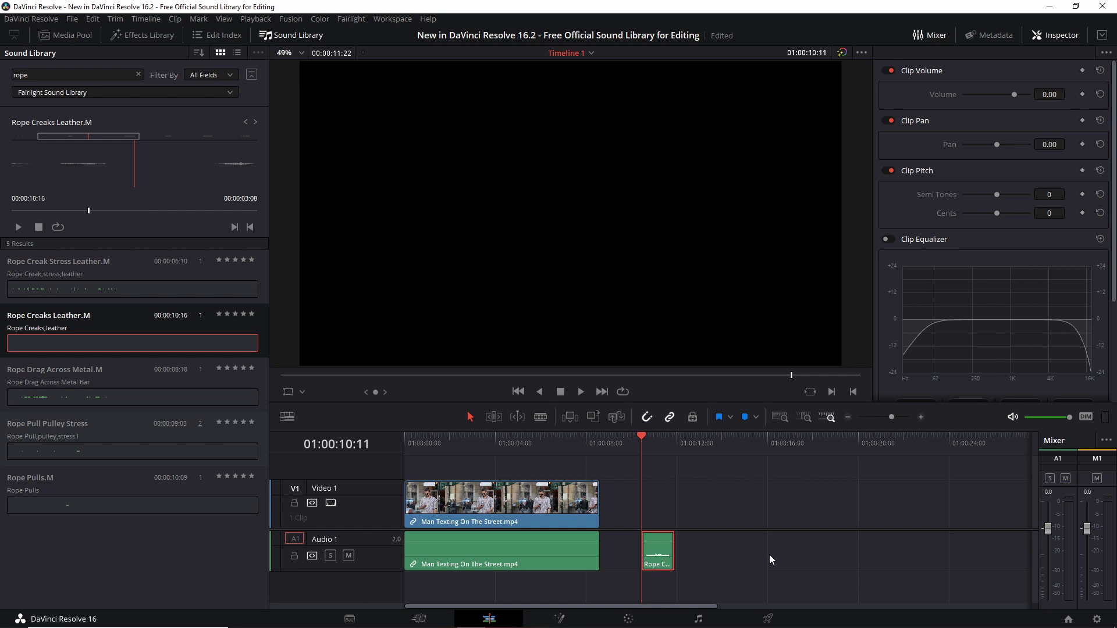
Play back the trimmed rope creak clip and move it to a new audio track below Audio 1
{"action": "key", "text": "space"}
{"action": "scroll", "coordinate": [769, 554], "scroll_direction": "down", "scroll_amount": 1}
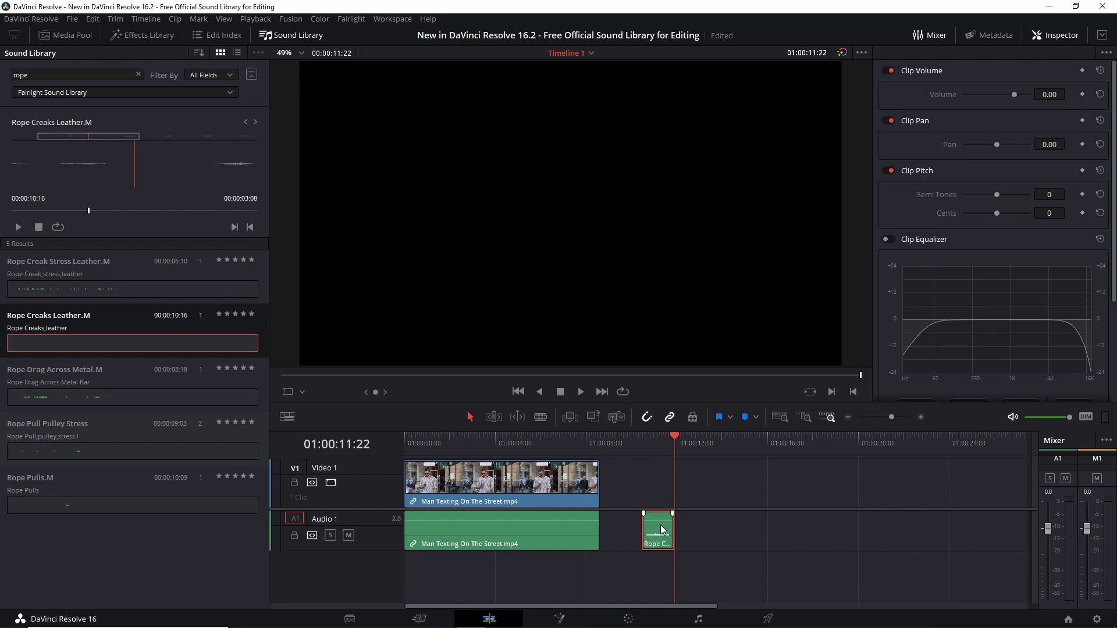
{"action": "left_click_drag", "start_coordinate": [661, 525], "coordinate": [661, 573]}
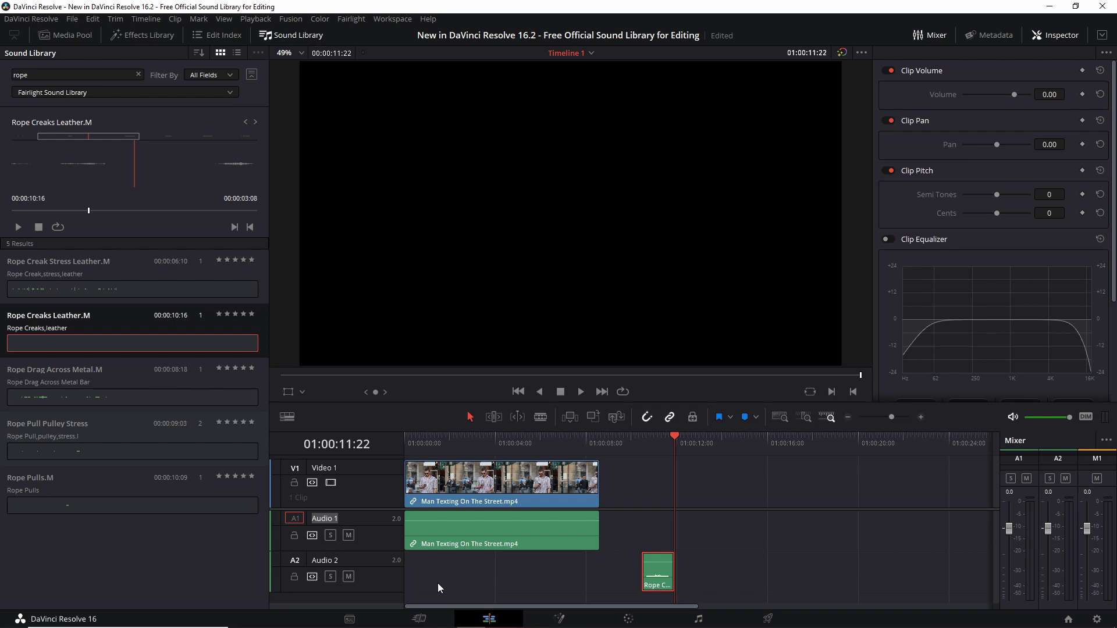
Rename the two audio tracks Dialogue and Sound Effects, and add a stereo audio track named Music
{"action": "type", "text": "Dialogue"}
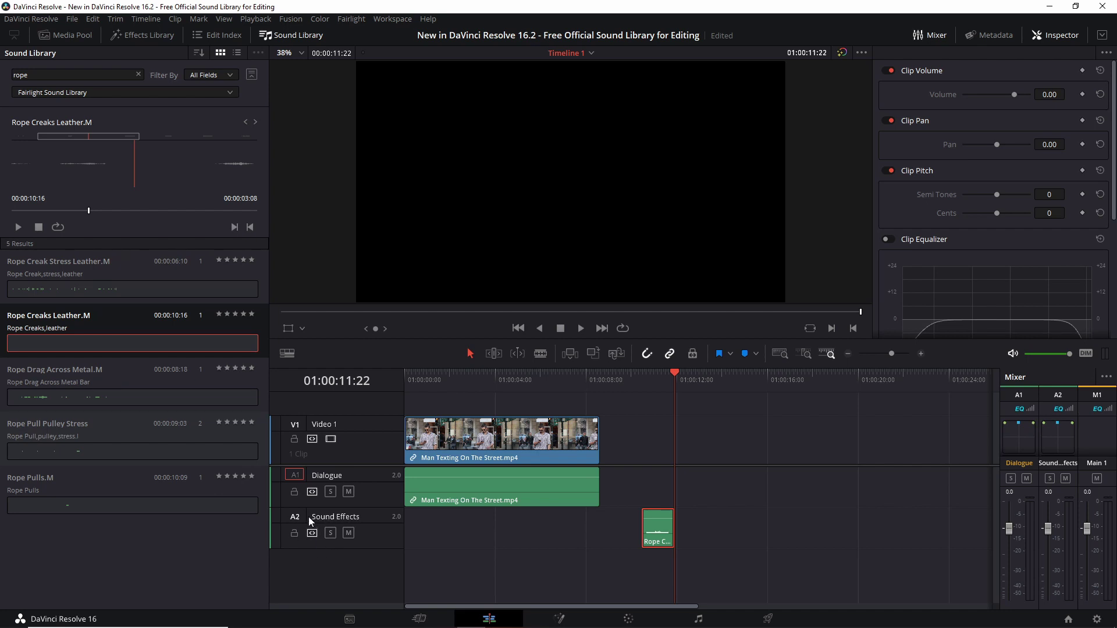
{"action": "right_click", "coordinate": [334, 555]}
{"action": "mouse_move", "coordinate": [400, 425]}
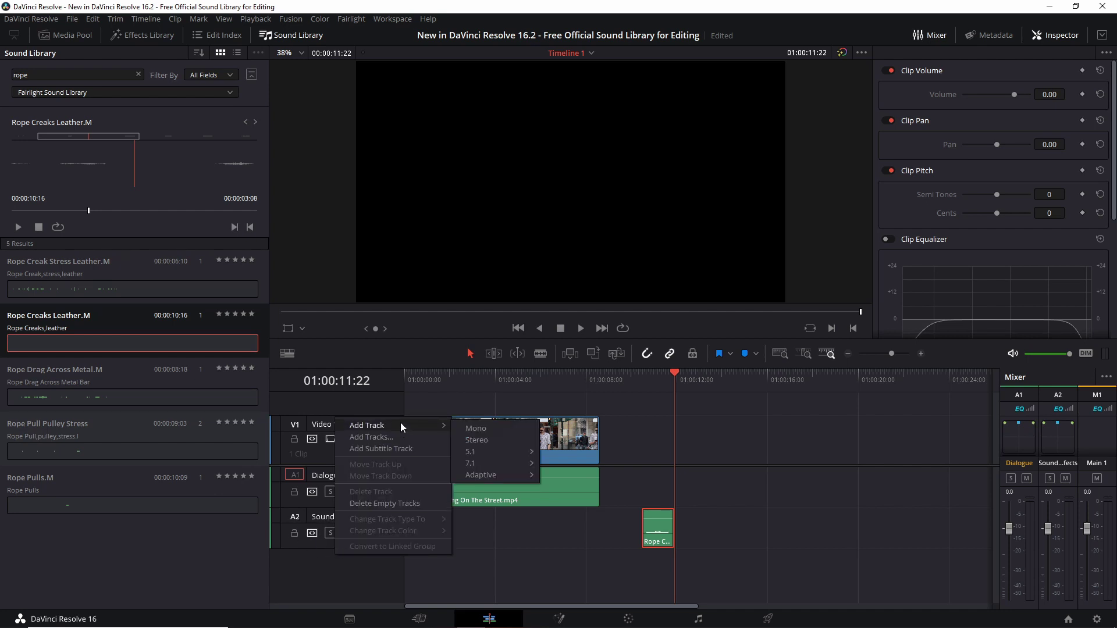
{"action": "left_click", "coordinate": [484, 440]}
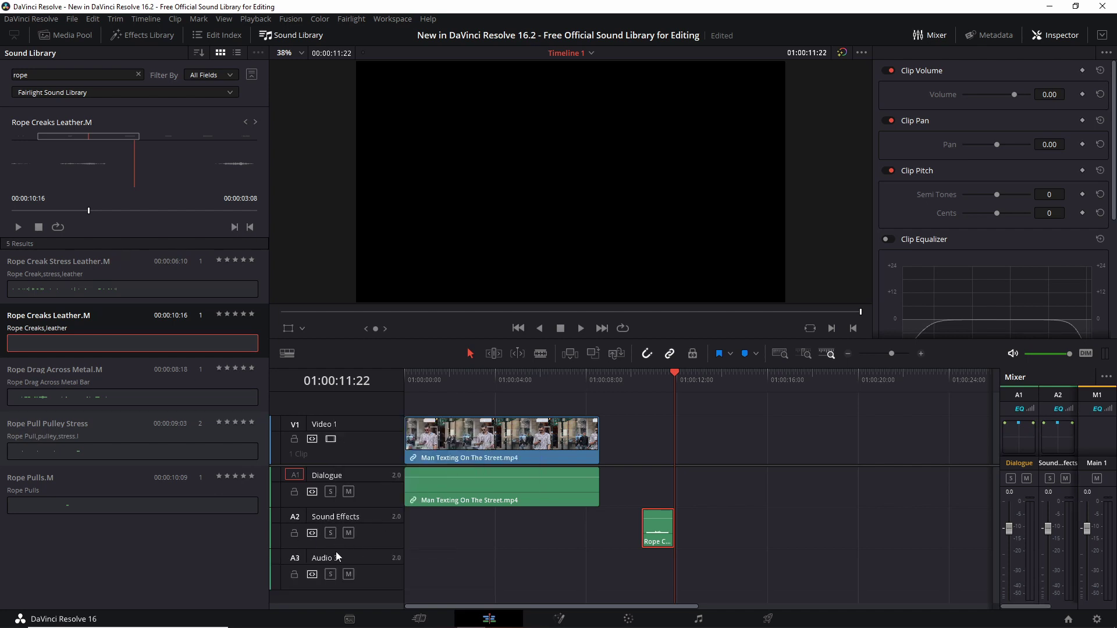
{"action": "type", "text": "Music"}
{"action": "key", "text": "ctrl+z"}
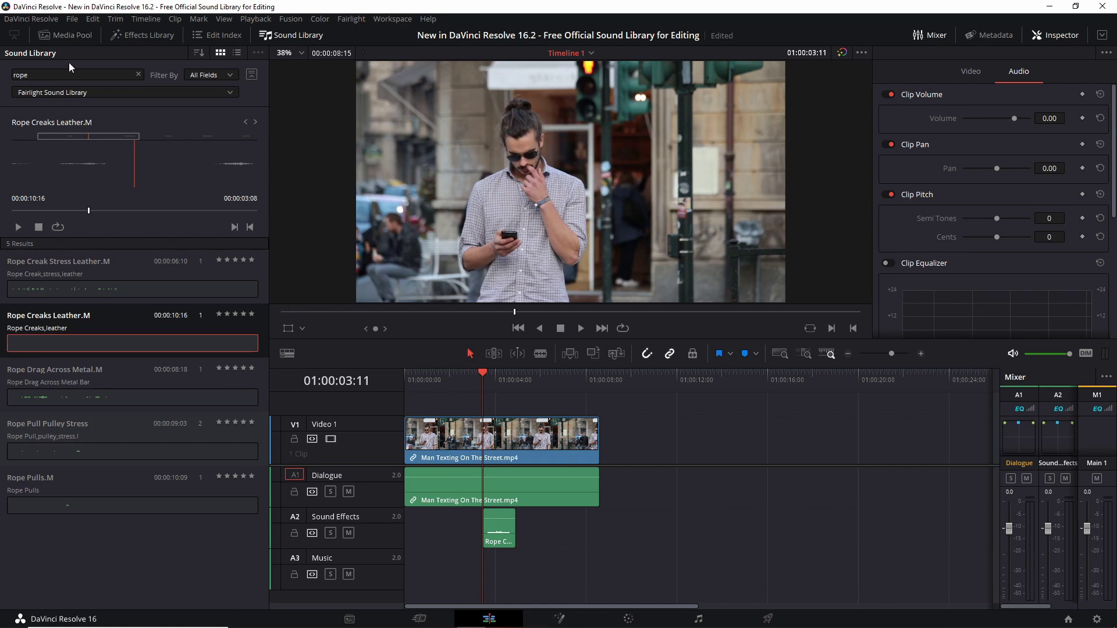
Show the Media Pool and switch to File Explorer with the Fairlight Sound Library's Media Files folder open beside it
{"action": "left_click", "coordinate": [68, 36]}
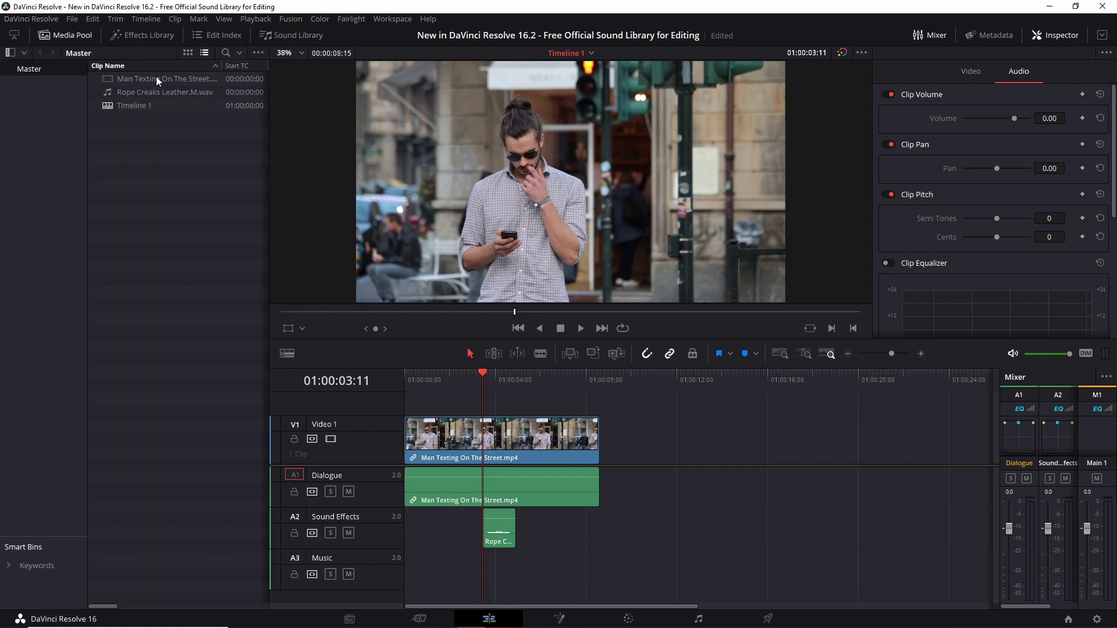
{"action": "key", "text": "alt+Tab"}
{"action": "left_click_drag", "start_coordinate": [570, 169], "coordinate": [578, 124]}
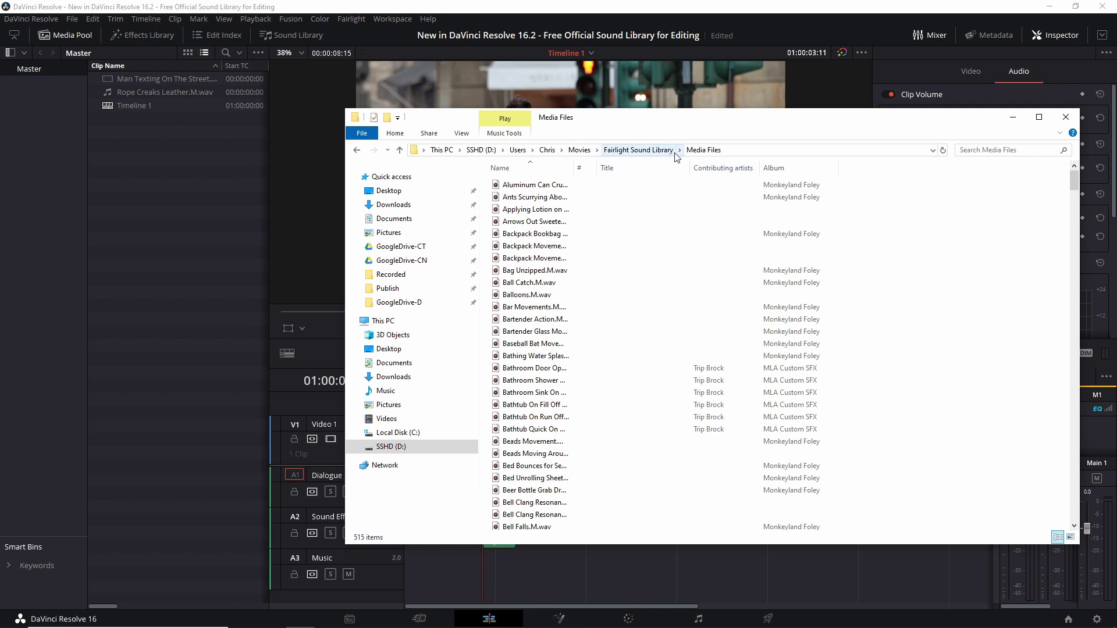
Display the full path of the Media Files folder and examine where the sound library is stored
{"action": "left_click", "coordinate": [764, 152]}
{"action": "left_click", "coordinate": [424, 150]}
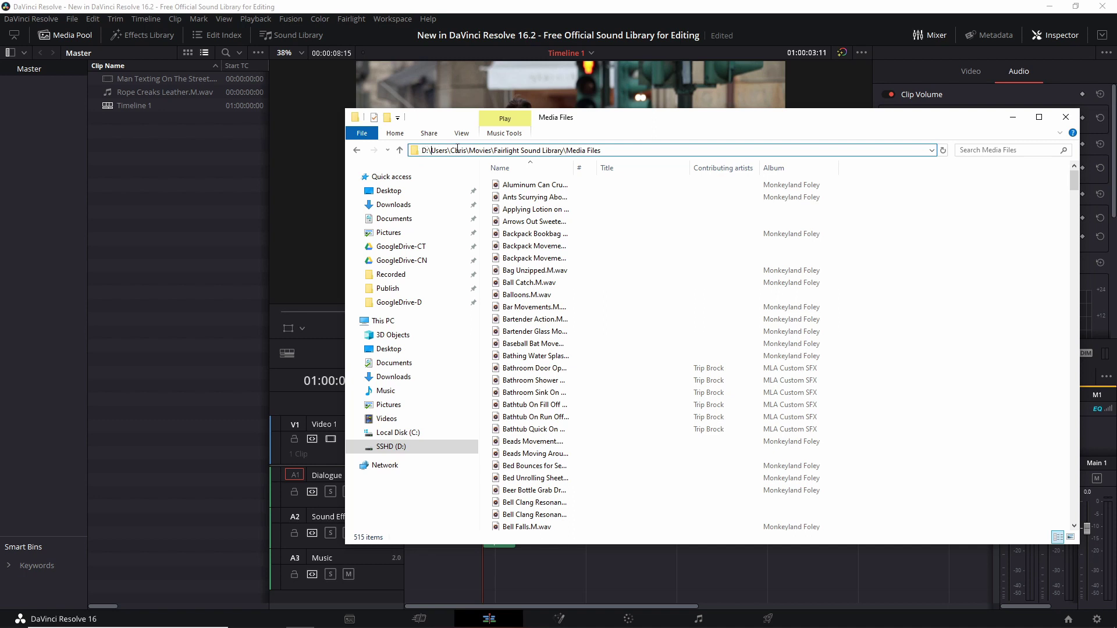
{"action": "left_click_drag", "start_coordinate": [467, 150], "coordinate": [574, 150]}
{"action": "left_click", "coordinate": [564, 150]}
{"action": "key", "text": "Return"}
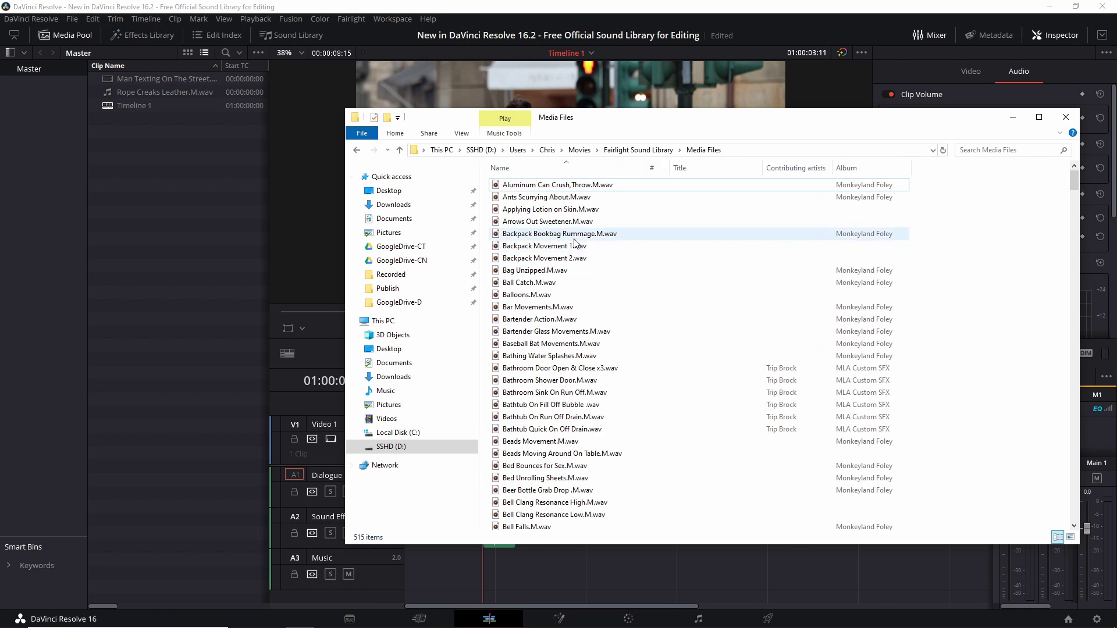
Search the Media Files folder for "phone" and add Phone Impact Down With Beep.M.wav and Cell phone taps.M.wav to the Media Pool
{"action": "scroll", "coordinate": [636, 204], "scroll_direction": "down", "scroll_amount": 10}
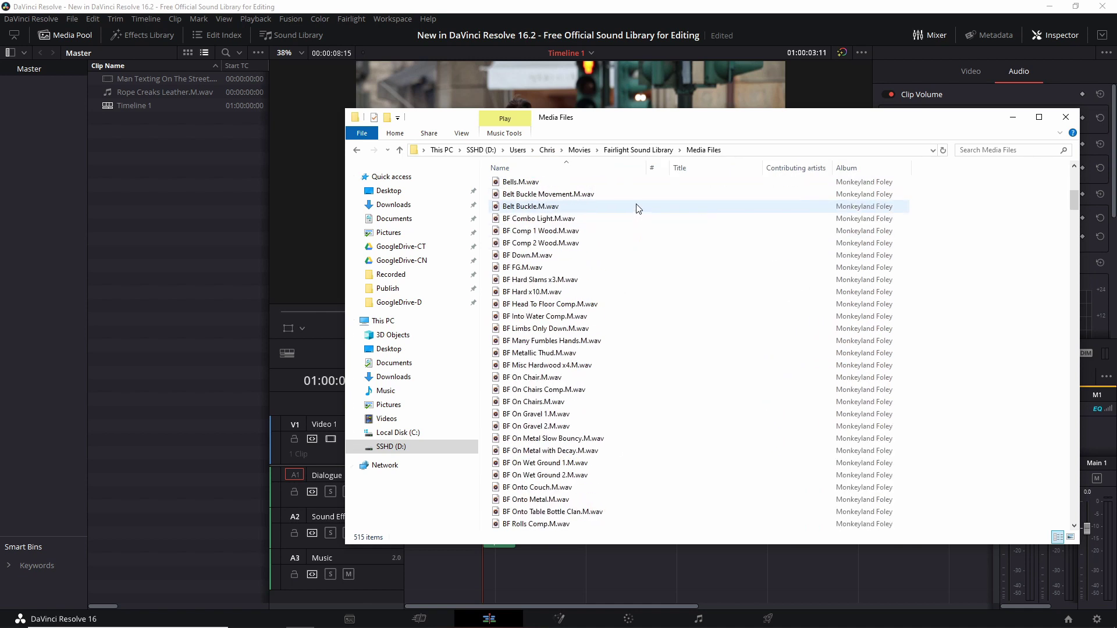
{"action": "scroll", "coordinate": [638, 208], "scroll_direction": "down", "scroll_amount": 15}
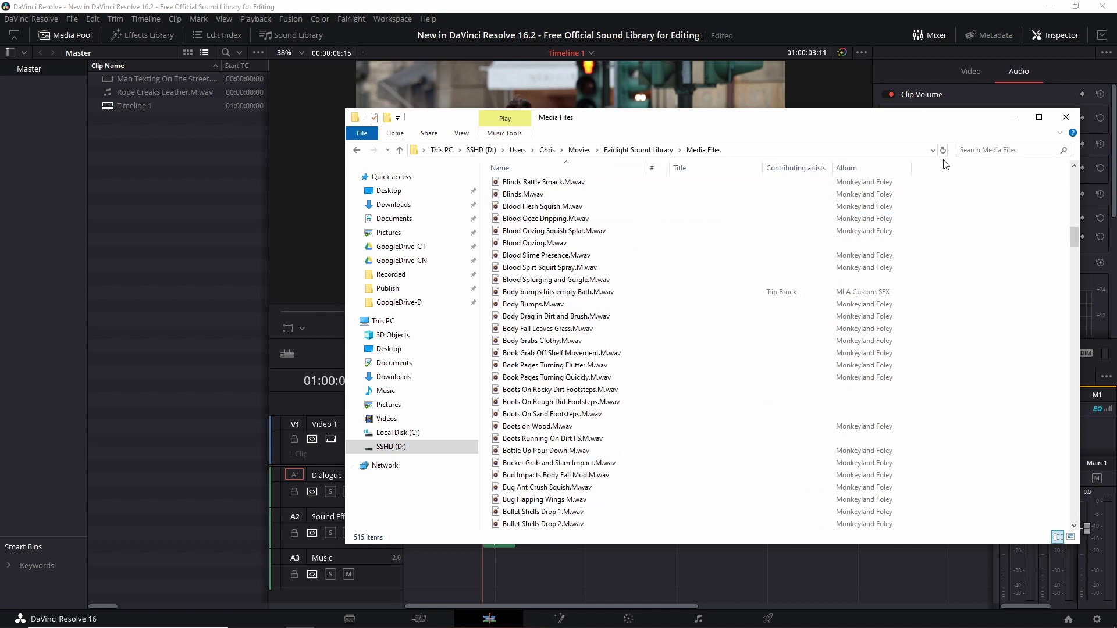
{"action": "left_click", "coordinate": [990, 150]}
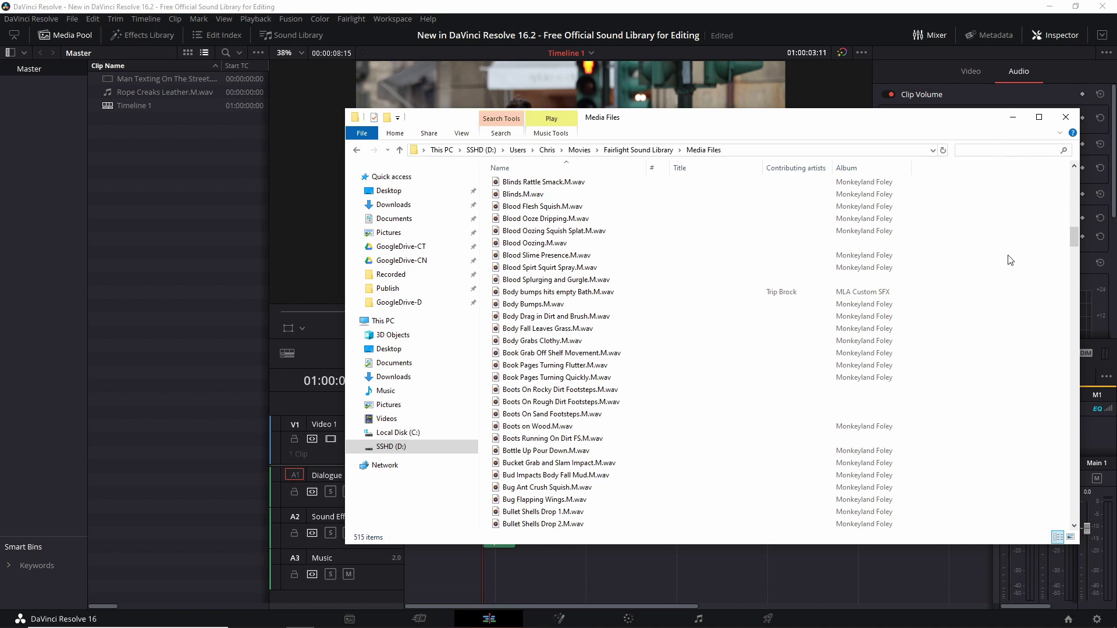
{"action": "type", "text": "phone"}
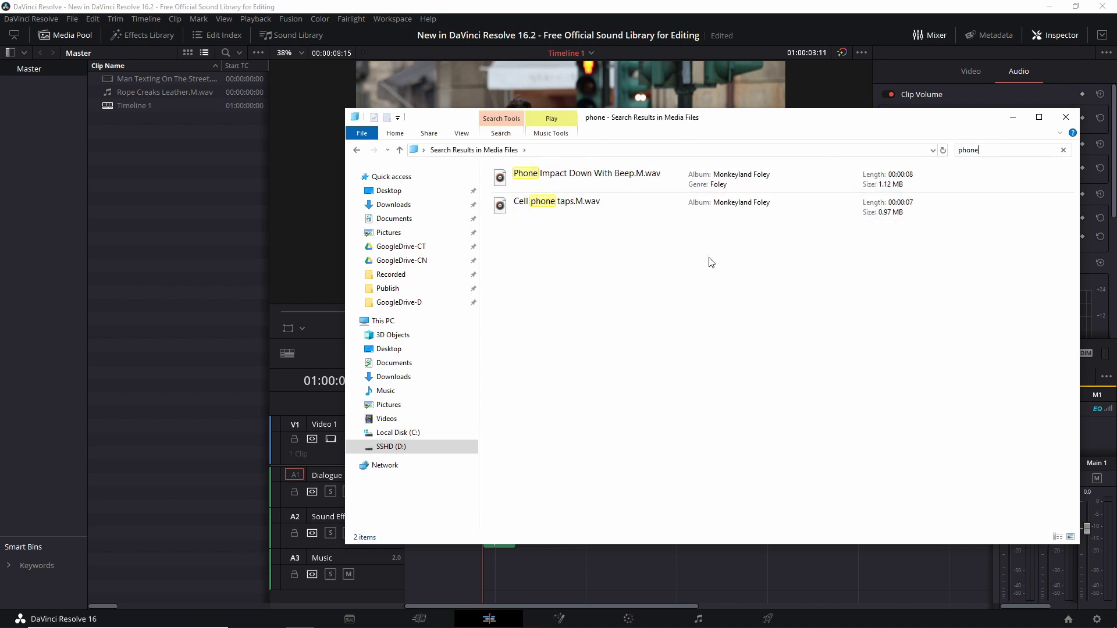
{"action": "left_click_drag", "start_coordinate": [746, 294], "coordinate": [472, 163]}
{"action": "left_click_drag", "start_coordinate": [411, 65], "coordinate": [152, 164]}
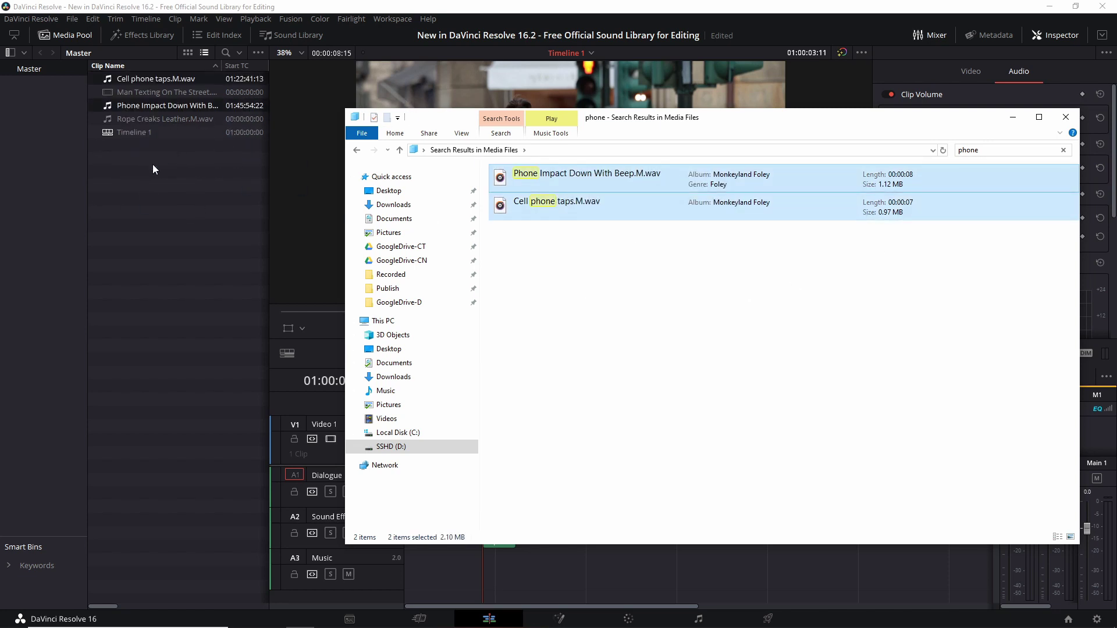
{"action": "left_click", "coordinate": [149, 165]}
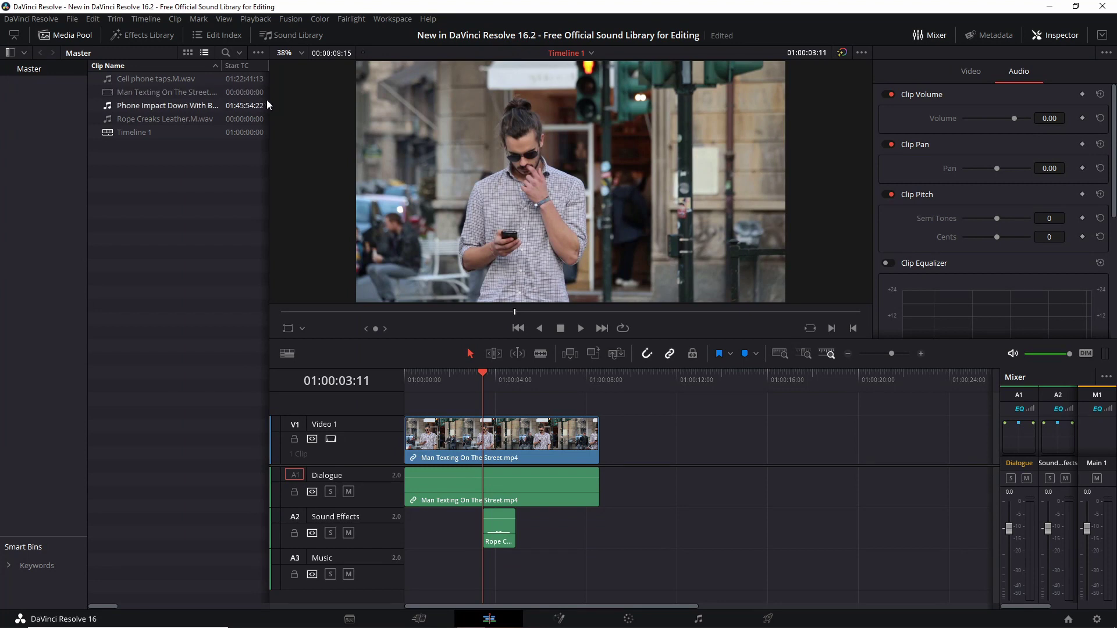
Widen the Media Pool and preview Cell phone taps.M.wav in the viewer
{"action": "left_click_drag", "start_coordinate": [266, 99], "coordinate": [393, 99]}
{"action": "left_click", "coordinate": [191, 79]}
{"action": "double_click", "coordinate": [191, 78]}
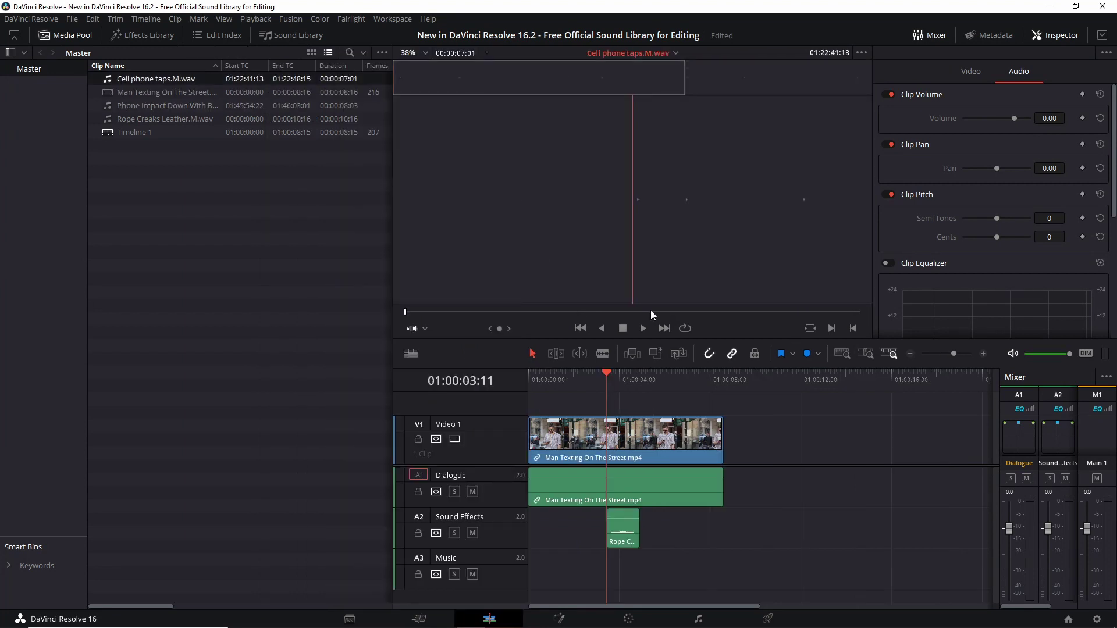
{"action": "left_click", "coordinate": [644, 329]}
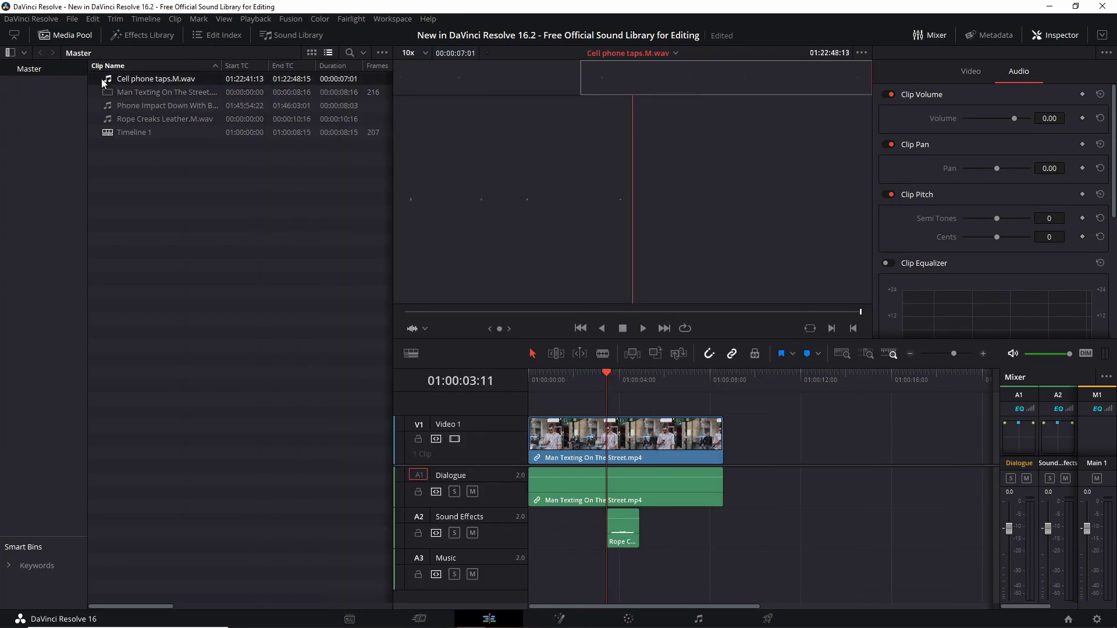
Replace the rope clip on the Sound Effects track with Cell phone taps.M.wav, aligning its end with the end of the video clip
{"action": "left_click_drag", "start_coordinate": [118, 80], "coordinate": [675, 529]}
{"action": "key", "text": "Delete"}
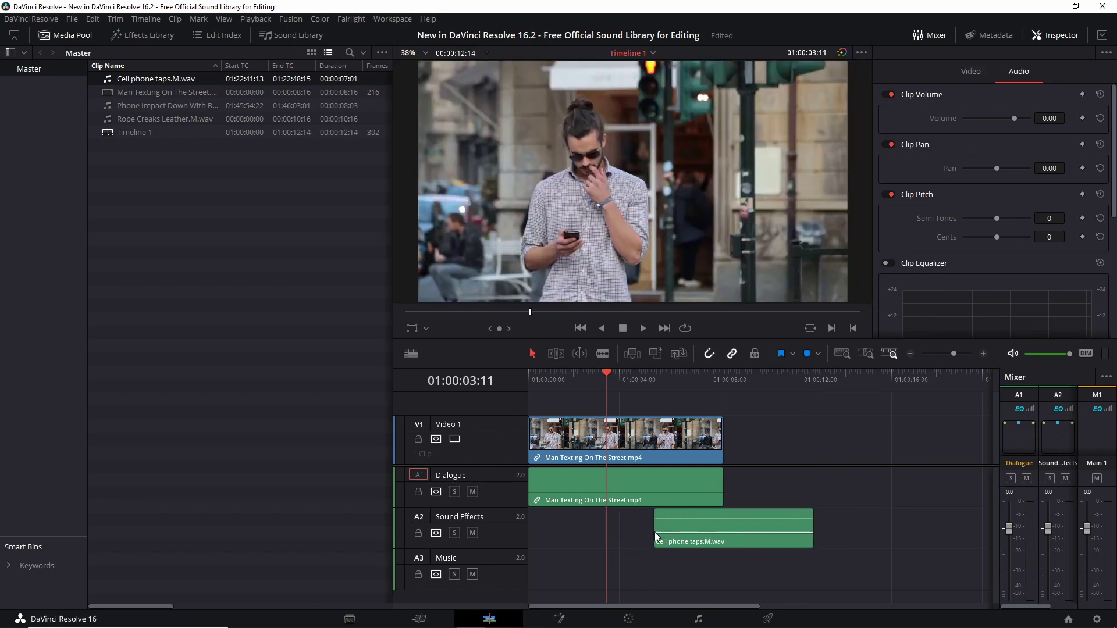
{"action": "left_click_drag", "start_coordinate": [679, 528], "coordinate": [591, 528]}
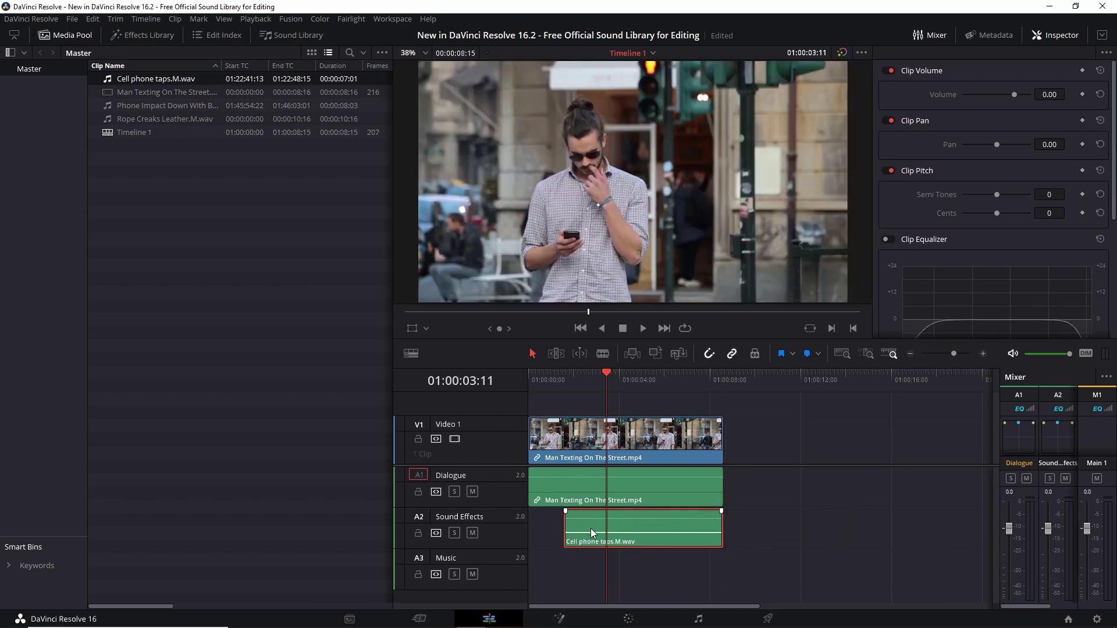
{"action": "left_click", "coordinate": [581, 381]}
{"action": "left_click", "coordinate": [554, 386]}
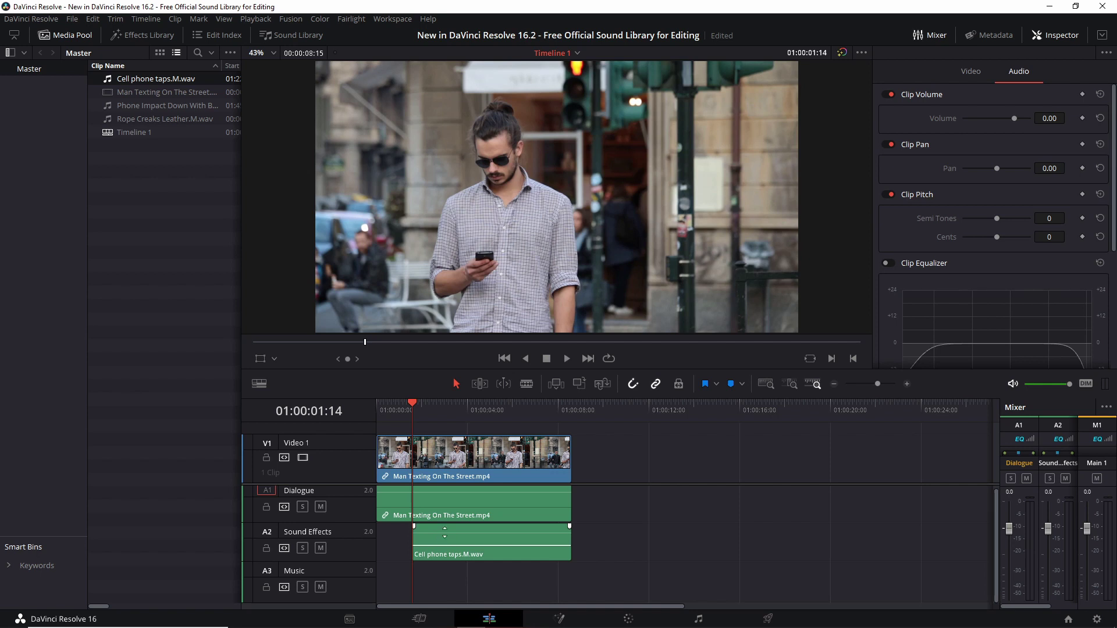
Increase the Sound Effects track's height and adjust the volume line of the cell phone taps clip
{"action": "left_click_drag", "start_coordinate": [445, 530], "coordinate": [446, 527]}
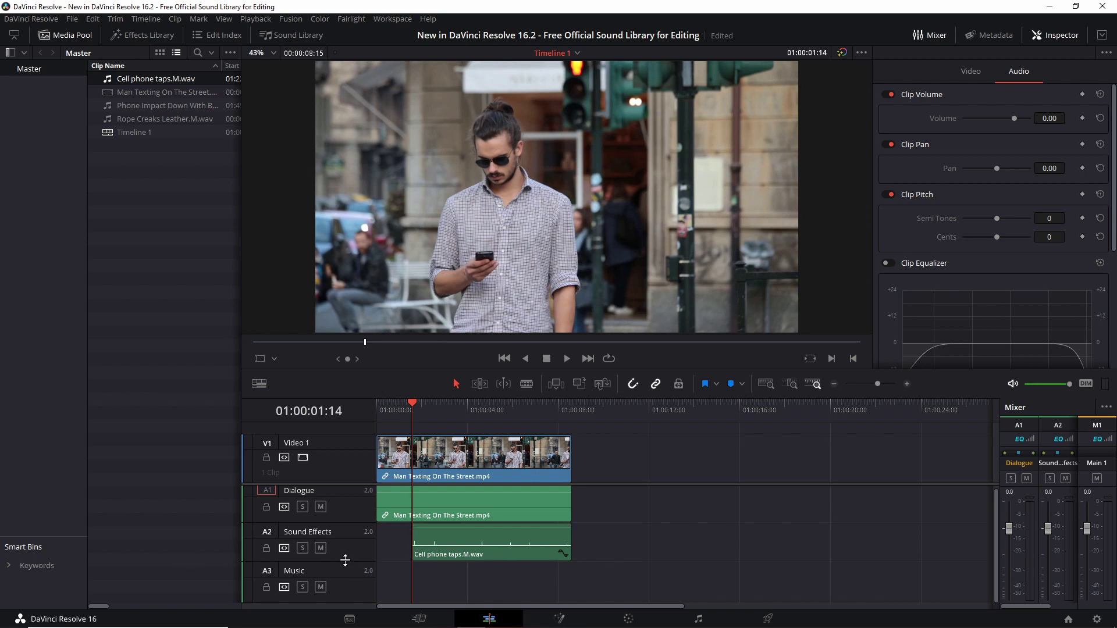
{"action": "left_click_drag", "start_coordinate": [345, 560], "coordinate": [350, 594]}
{"action": "scroll", "coordinate": [350, 592], "scroll_direction": "down", "scroll_amount": 2}
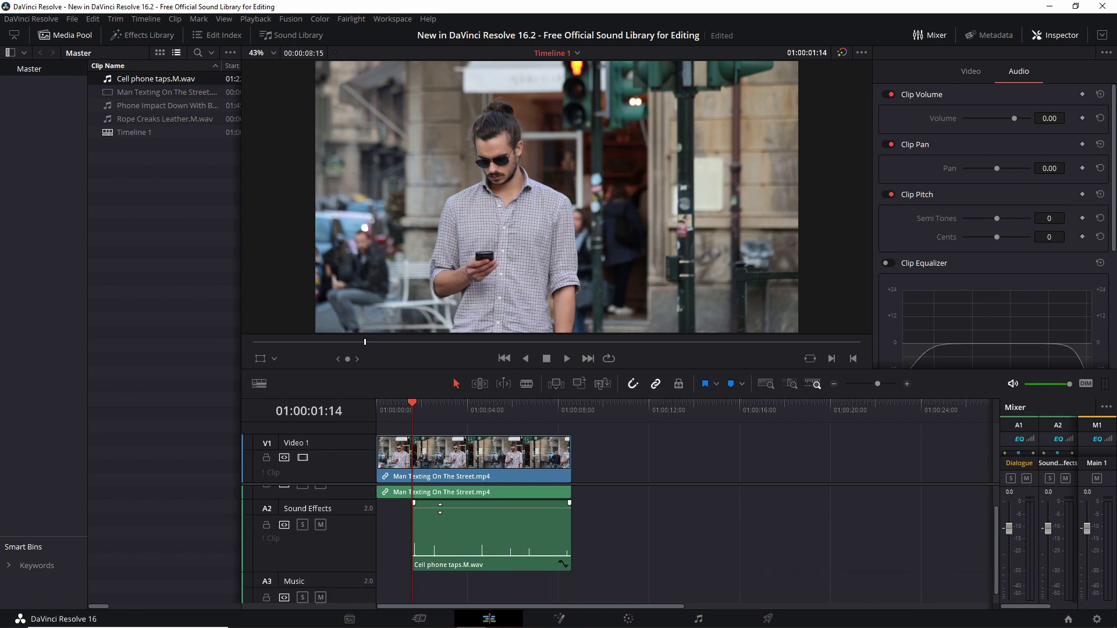
{"action": "left_click_drag", "start_coordinate": [439, 508], "coordinate": [442, 514]}
Move the playhead back to 01:00:01:17 on the edited timeline
{"action": "key", "text": "Left"}
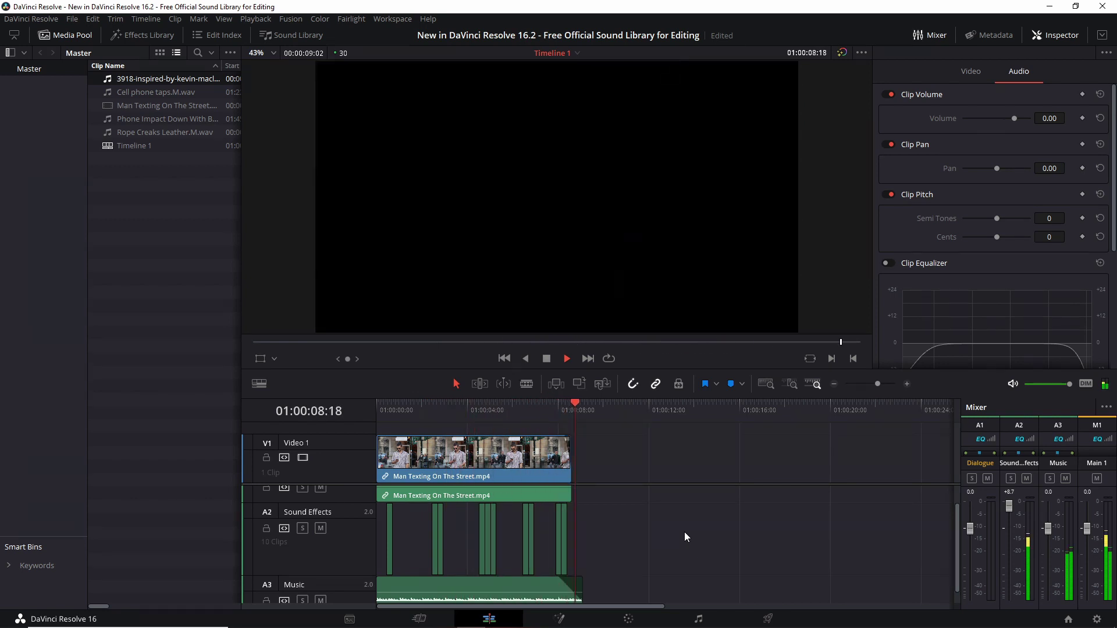
{"action": "left_click", "coordinate": [415, 407]}
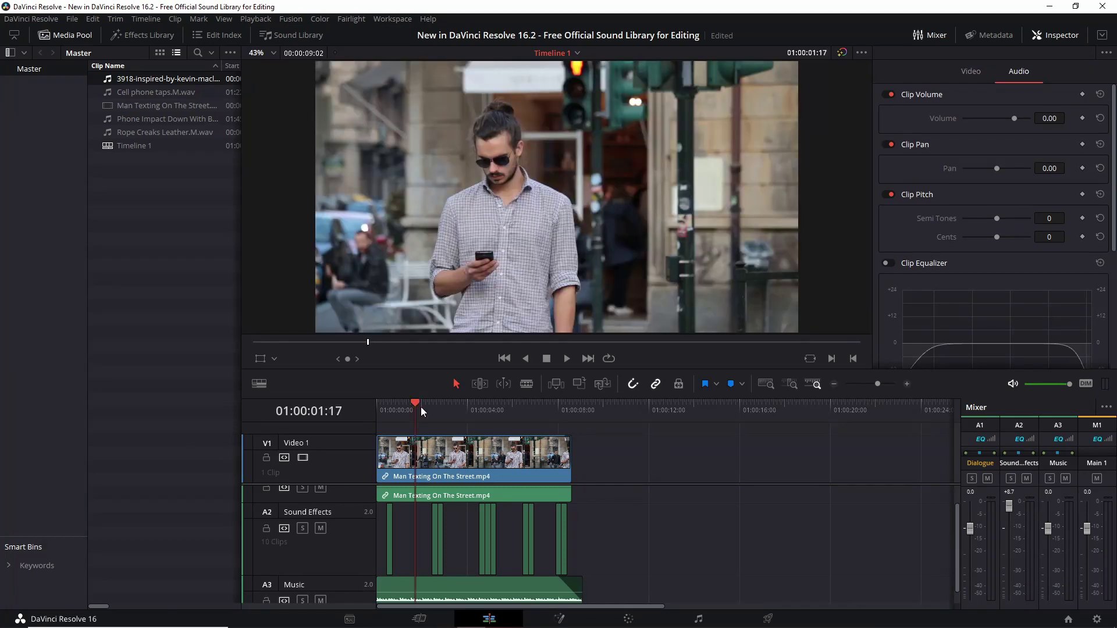